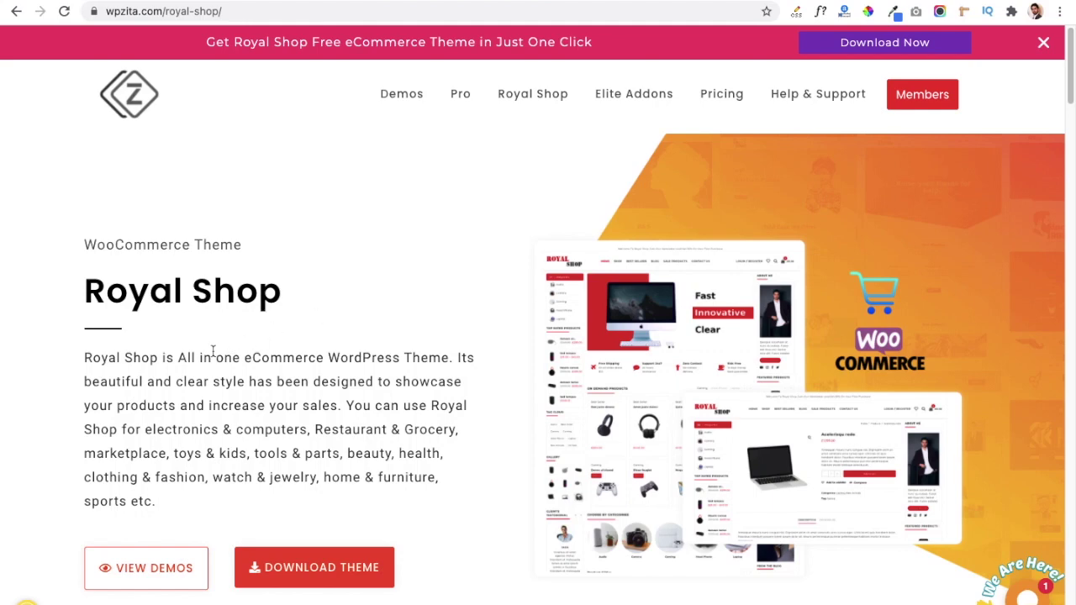
Step: Scroll down the Royal Shop theme page on wpzita.com
scroll(213, 353, "down", 5)
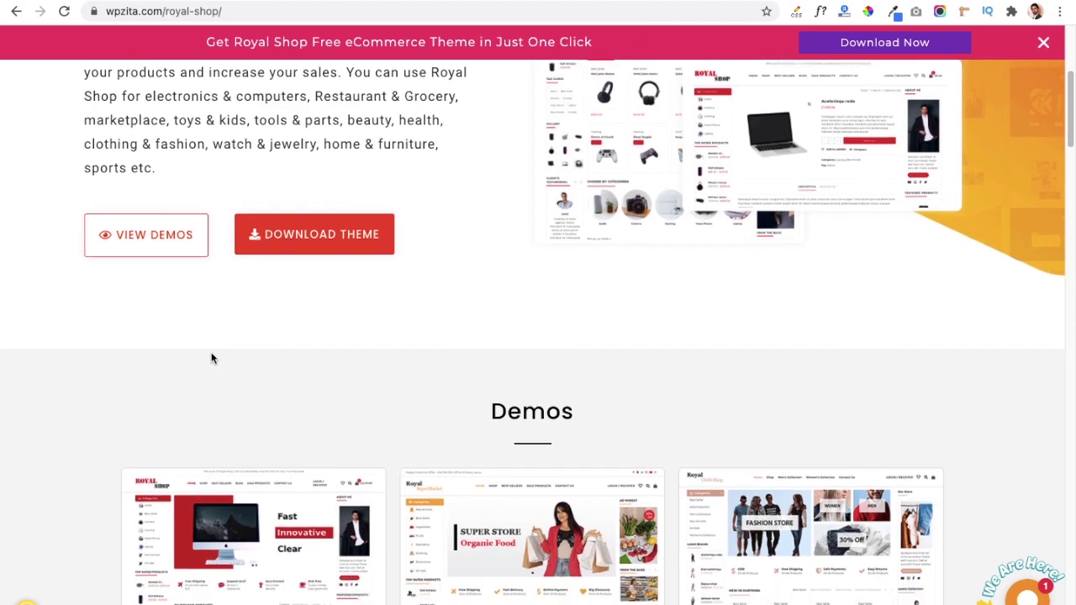
scroll(211, 359, "down", 4)
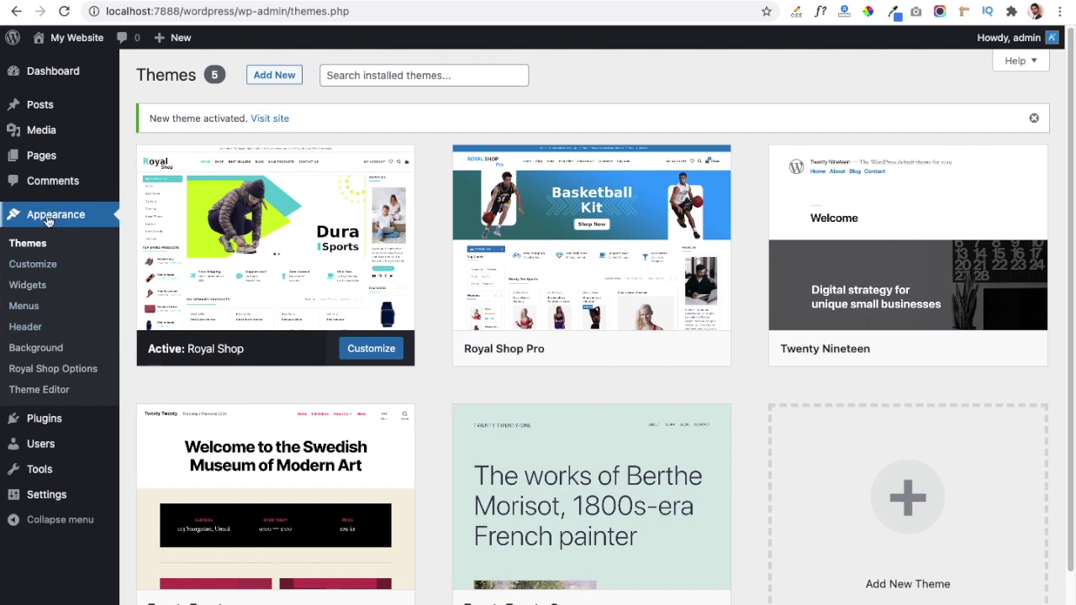
Step: Go to the Royal Shop Options page under Appearance in the admin sidebar
left_click(53, 373)
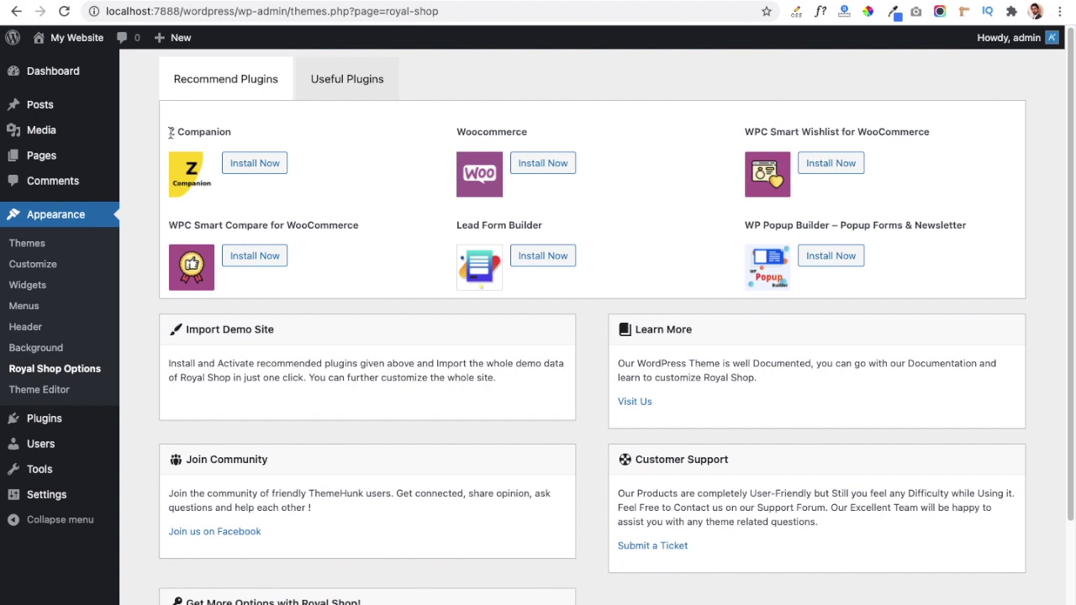
Step: Install Z Companion, Woocommerce, WPC Smart Wishlist, WPC Smart Compare and Lead Form Builder
left_click(248, 163)
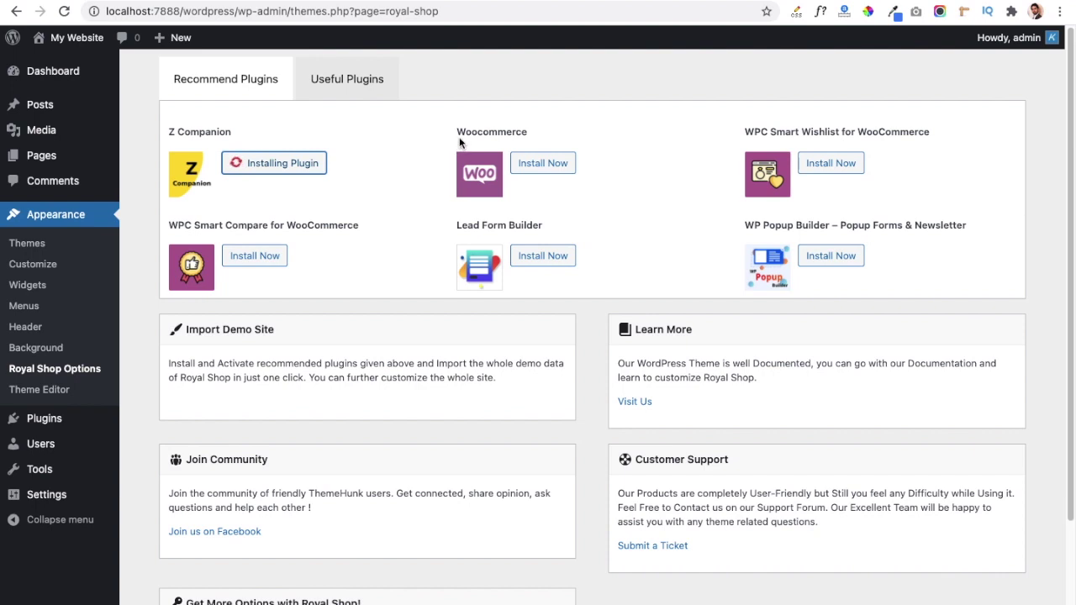
left_click(548, 163)
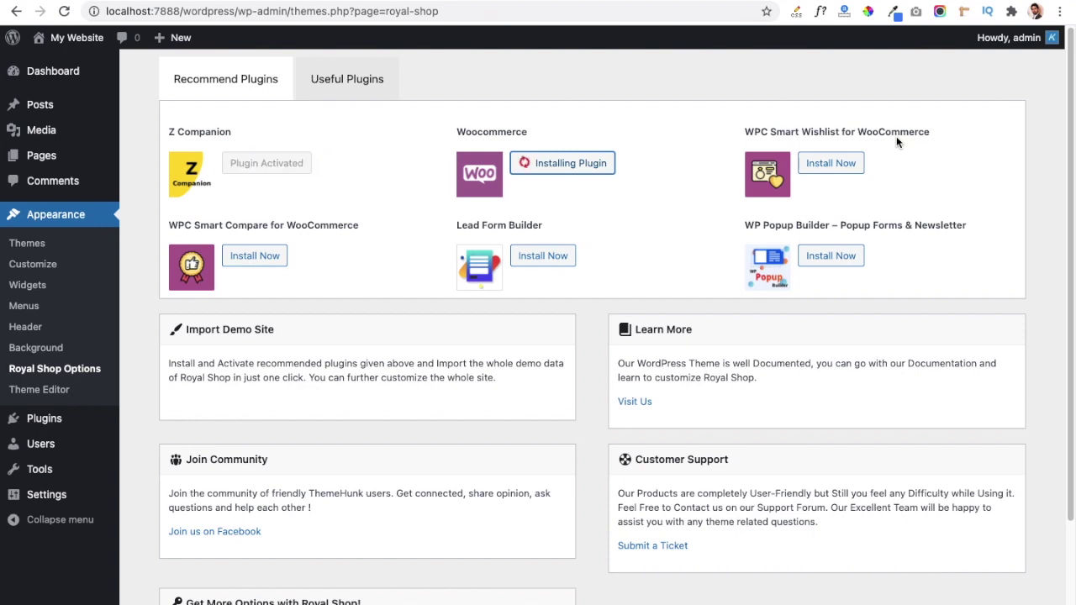
left_click(818, 172)
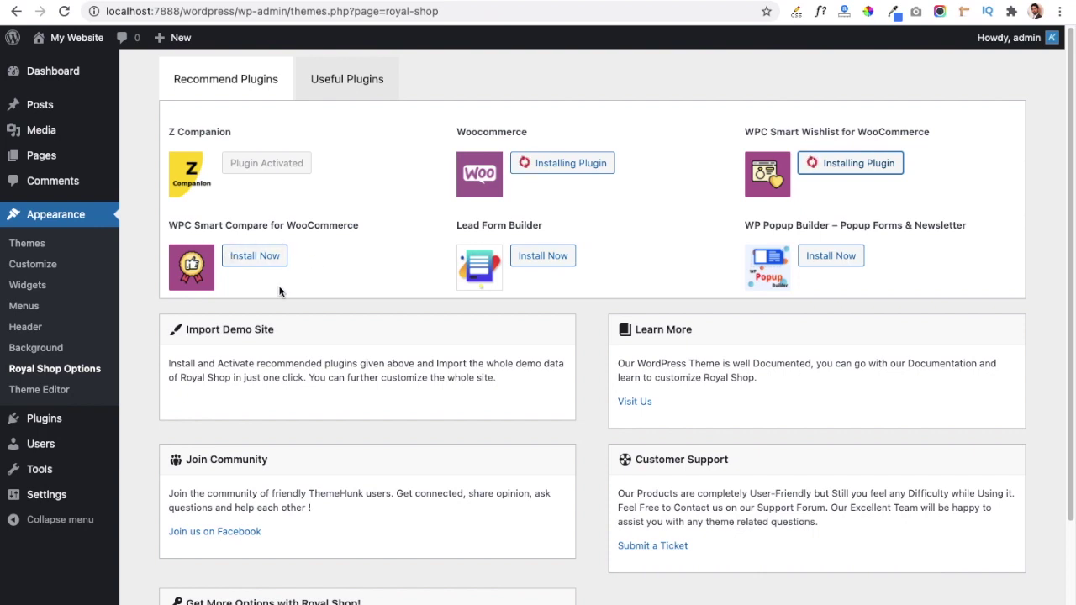
left_click(241, 257)
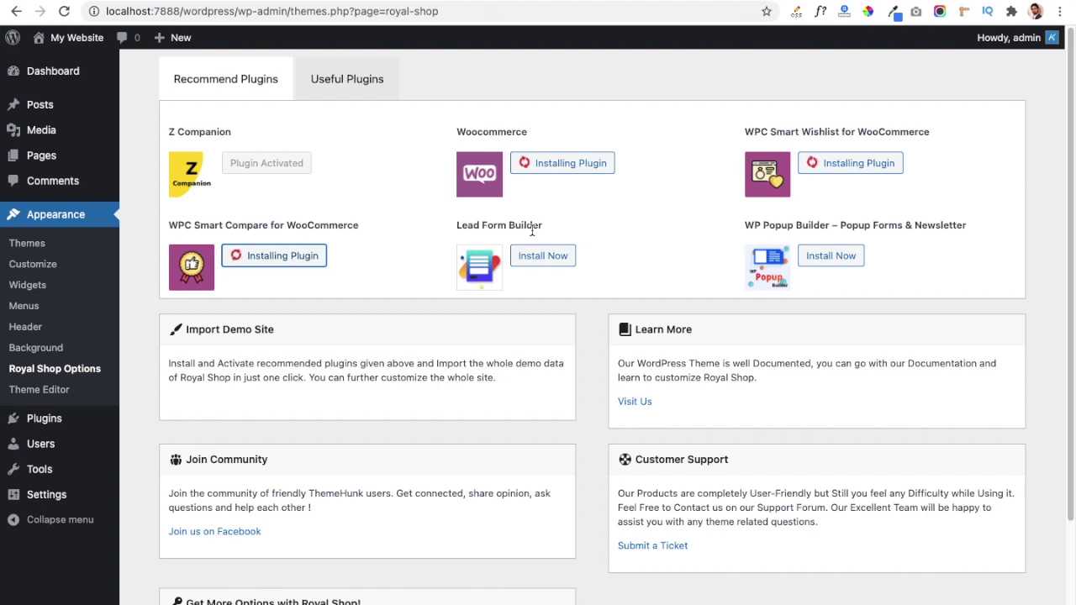
left_click(533, 252)
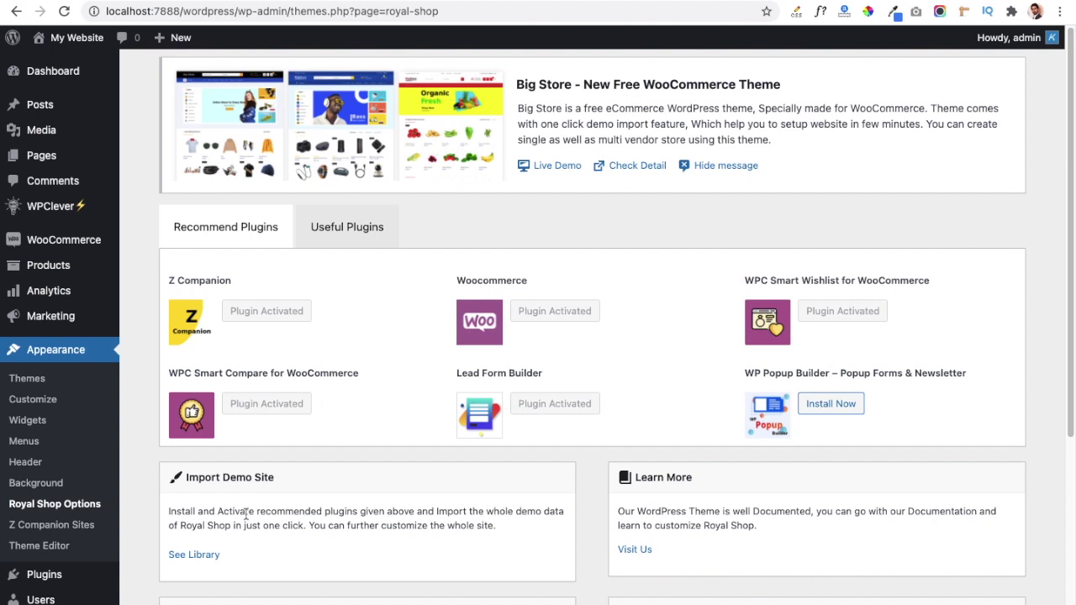
Step: Browse the demo site library and preview the Royal Market demo
left_click(191, 556)
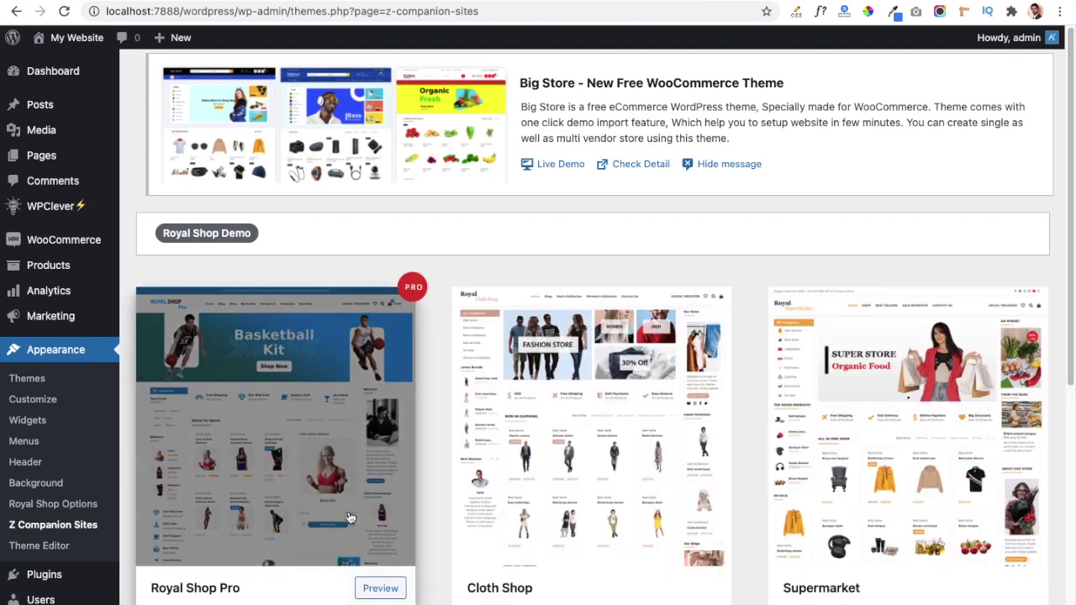
scroll(438, 510, "down", 1)
scroll(438, 509, "down", 3)
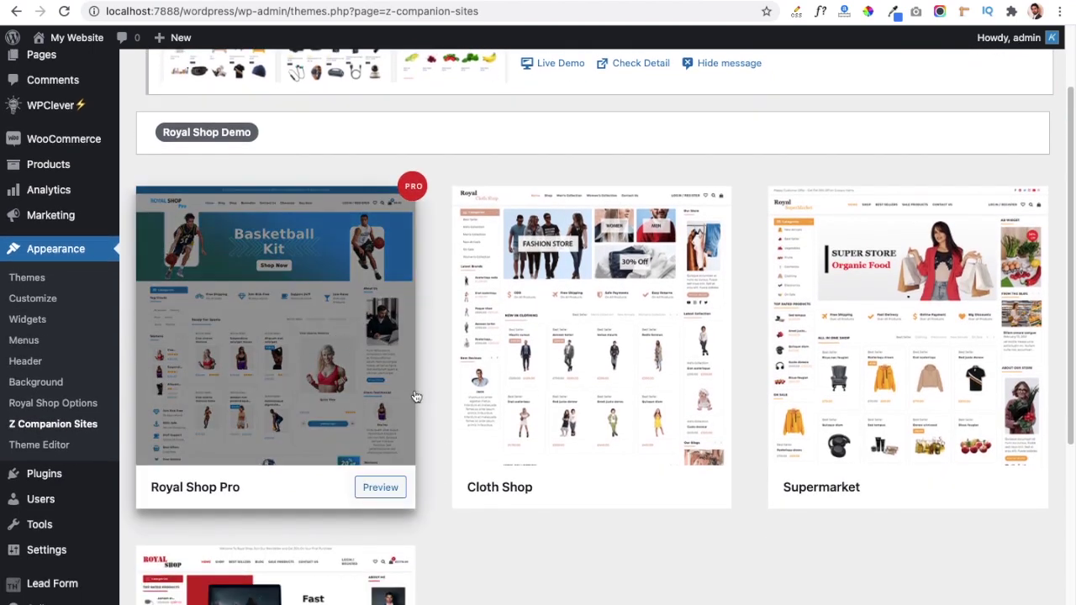
scroll(435, 384, "down", 8)
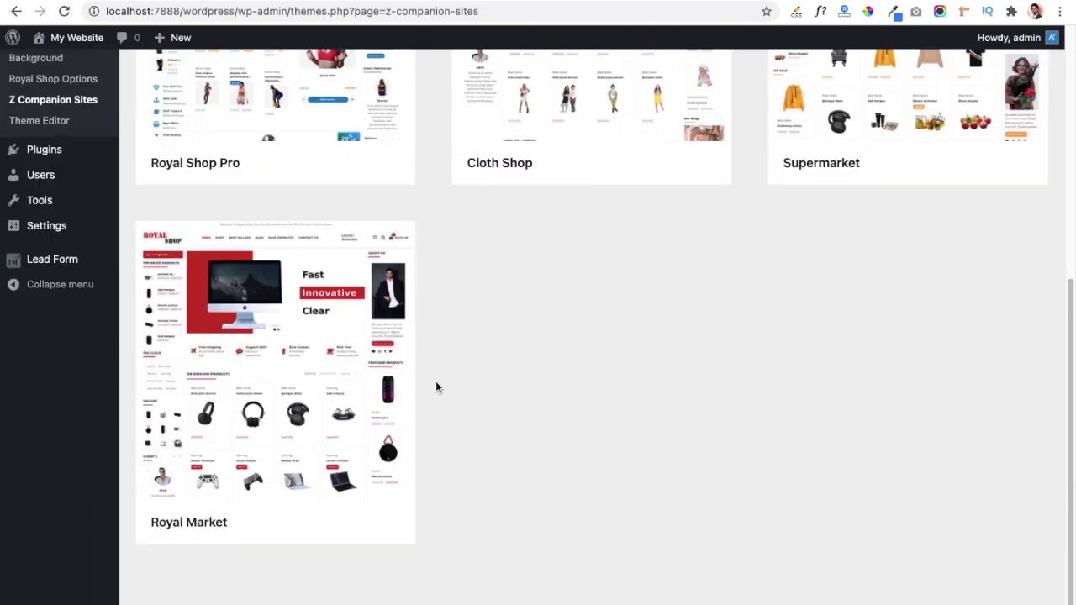
mouse_move(252, 317)
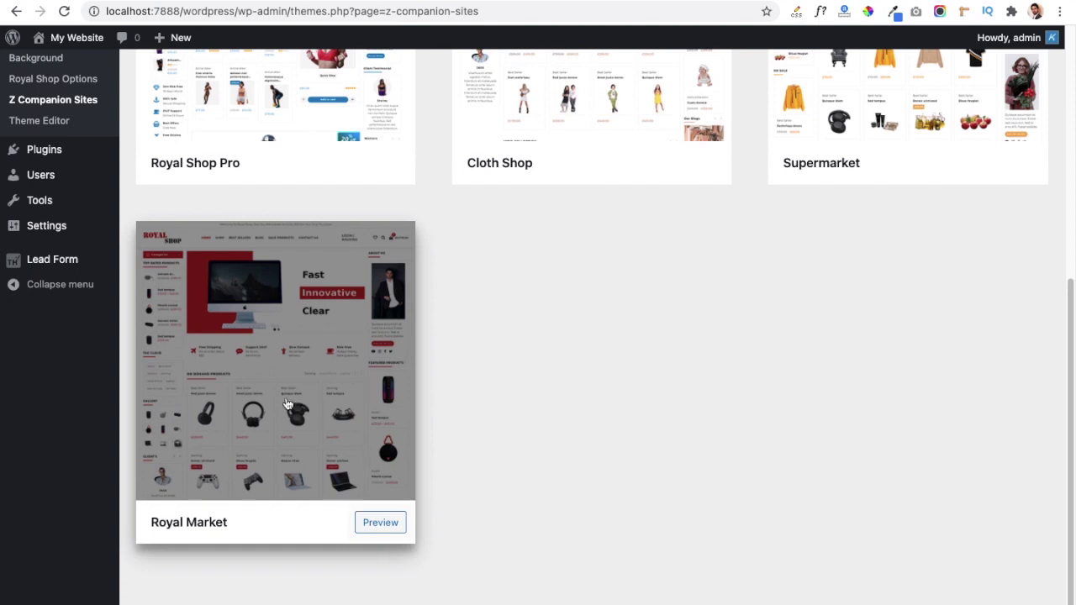
left_click(379, 523)
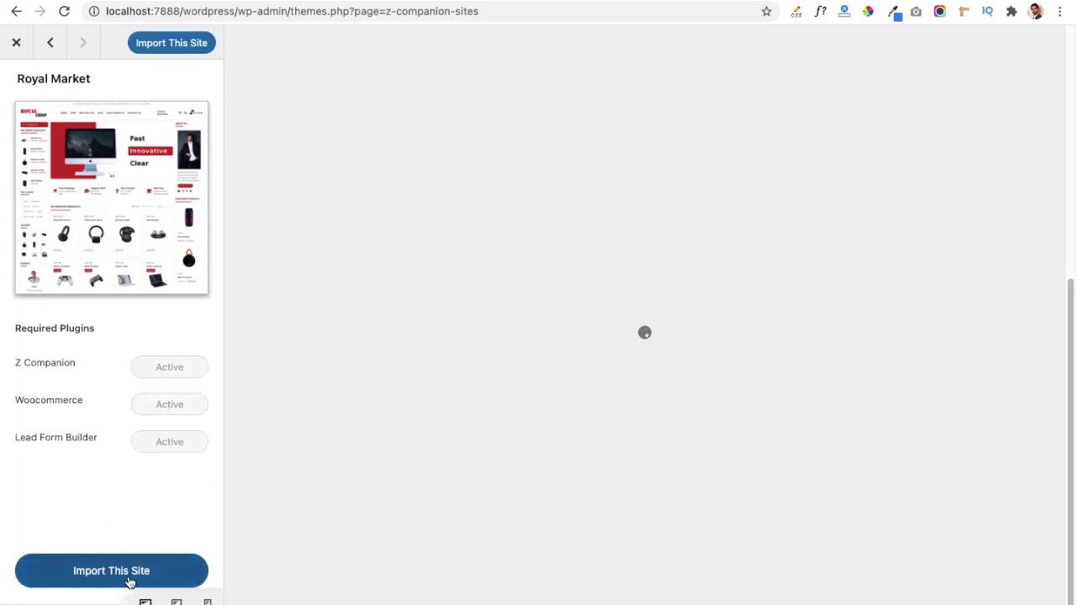
Step: Start the Royal Market demo import and accept the warning
left_click(103, 571)
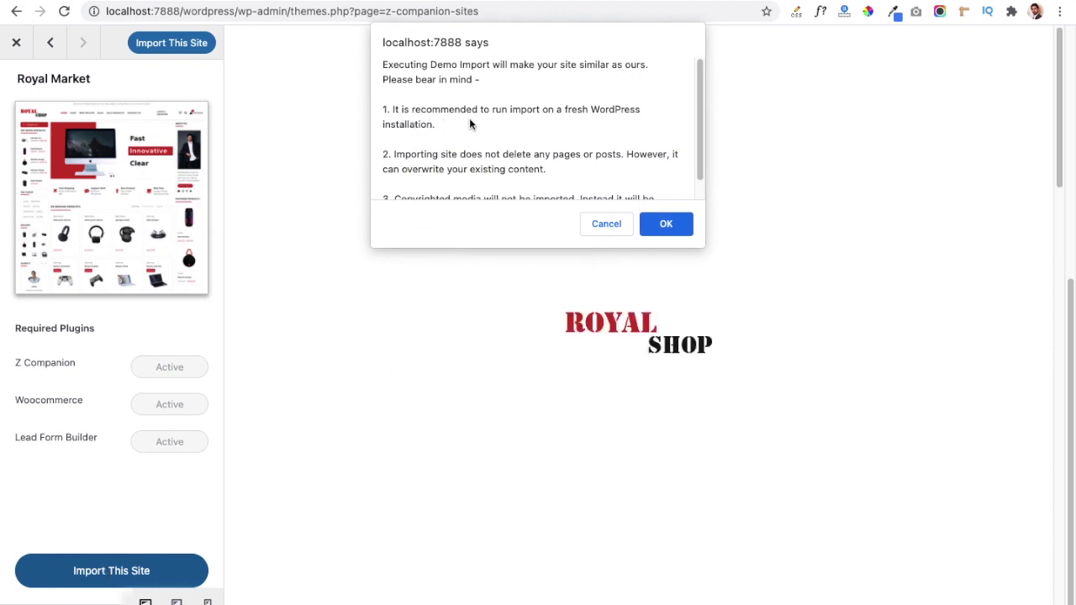
left_click(668, 225)
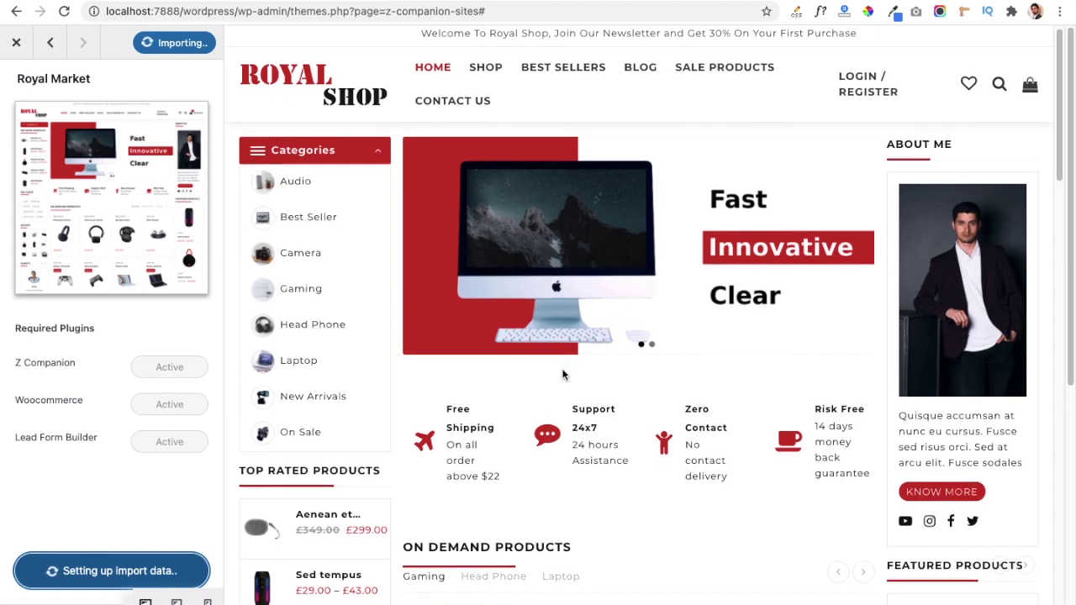
Step: Scroll through the finished Royal Market import, then view the live store homepage
scroll(562, 374, "down", 5)
scroll(562, 375, "down", 3)
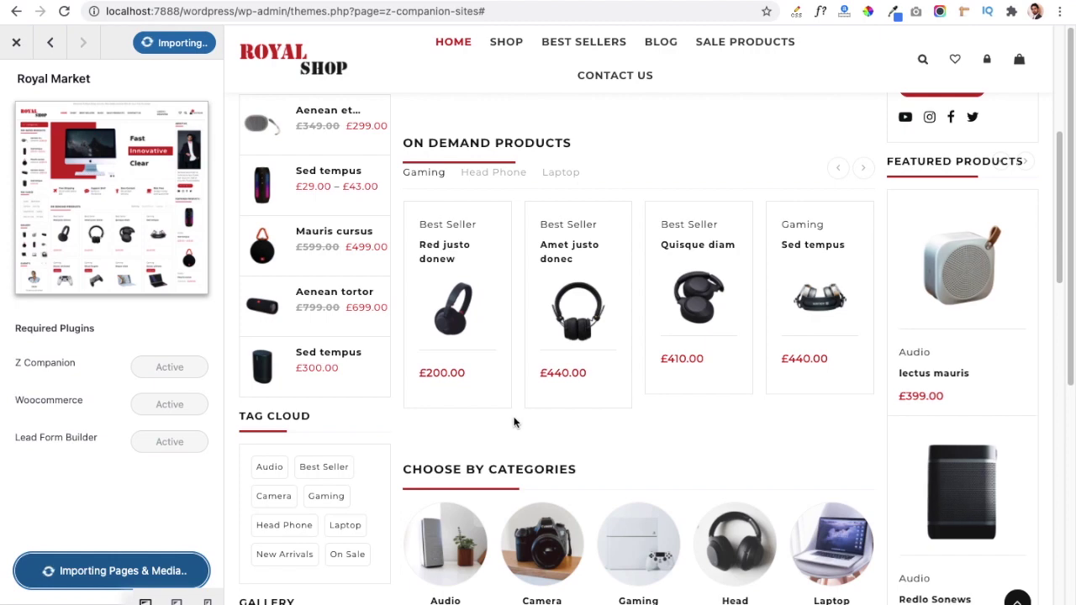
scroll(513, 420, "down", 6)
scroll(515, 416, "down", 4)
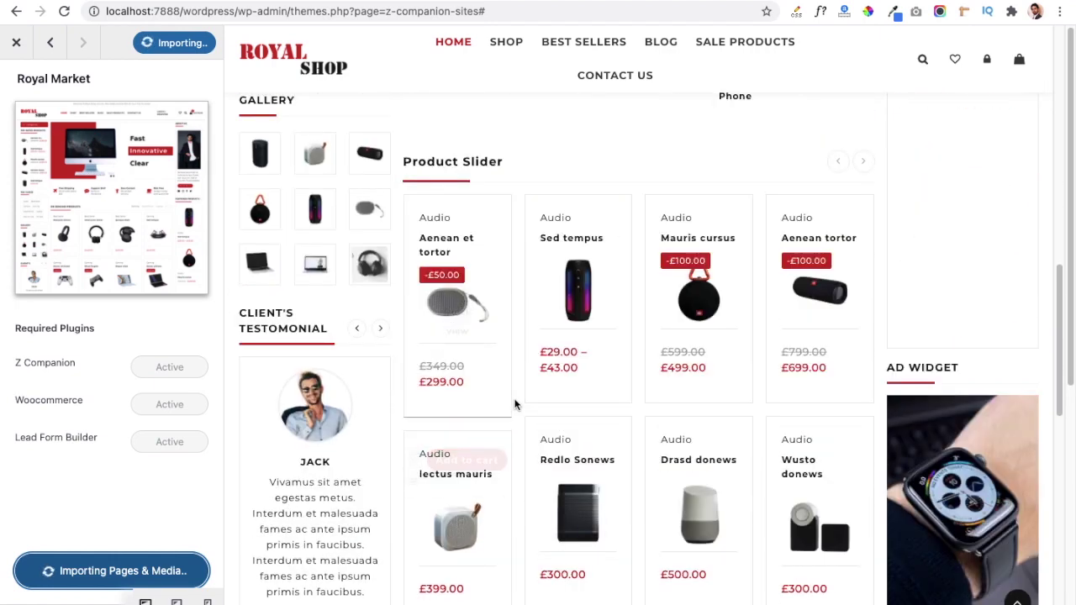
scroll(514, 410, "down", 3)
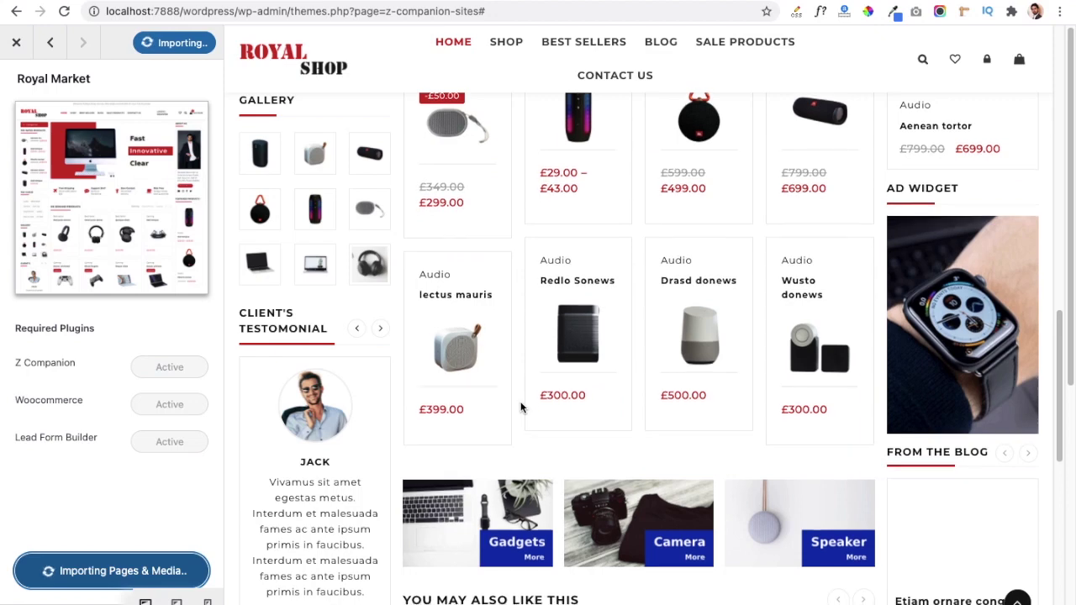
scroll(521, 408, "down", 3)
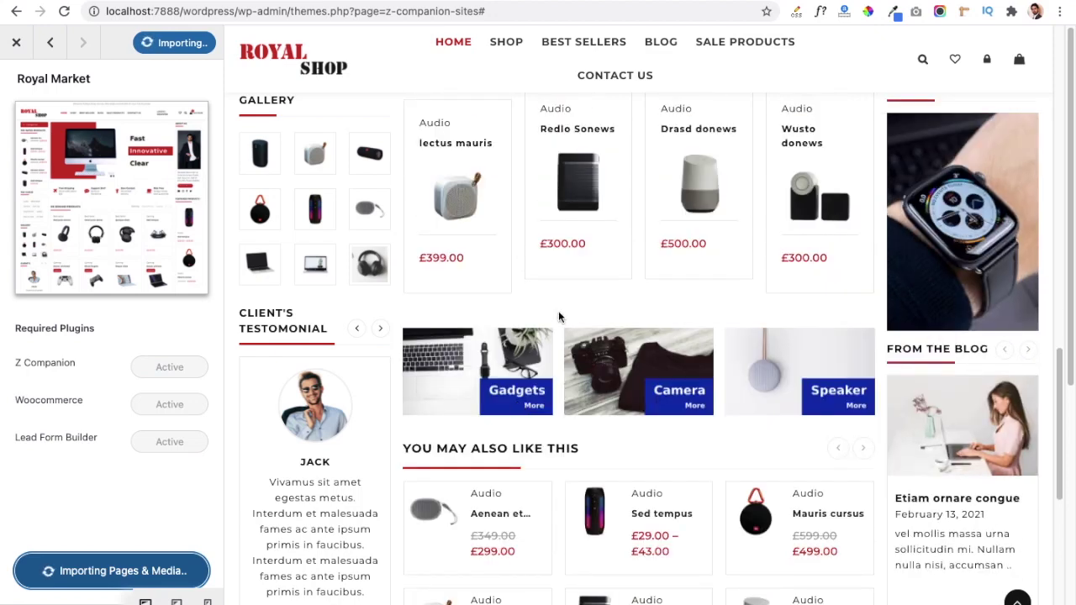
scroll(558, 317, "down", 5)
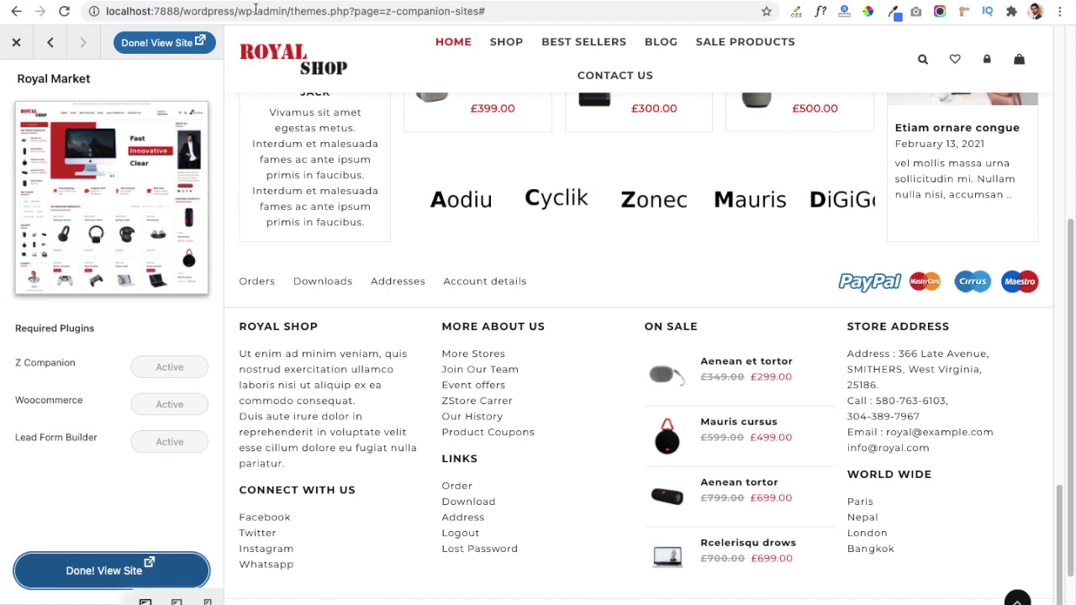
left_click(105, 570)
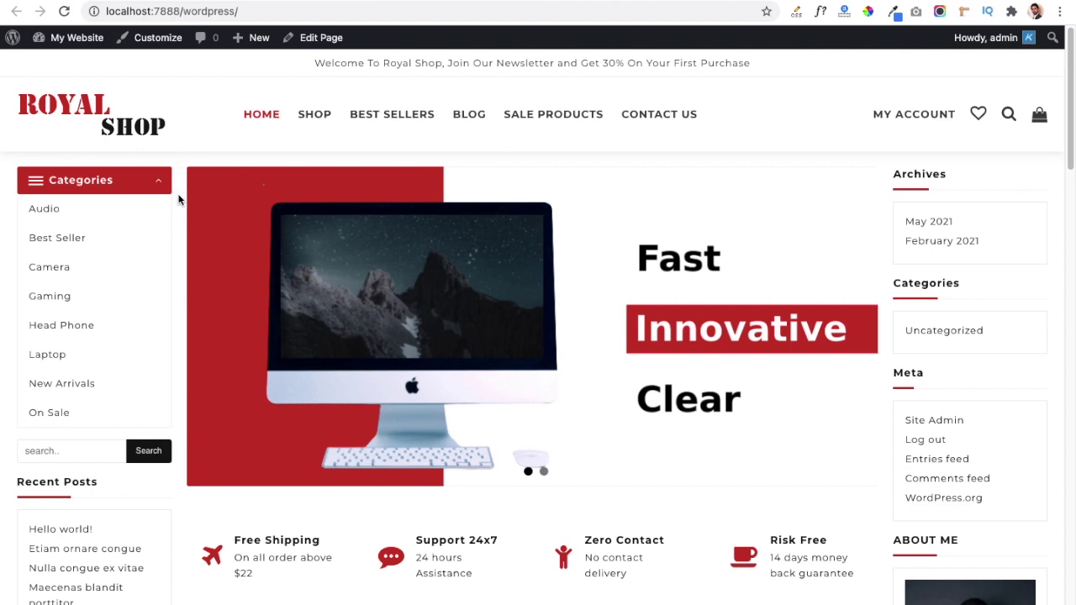
scroll(179, 199, "down", 5)
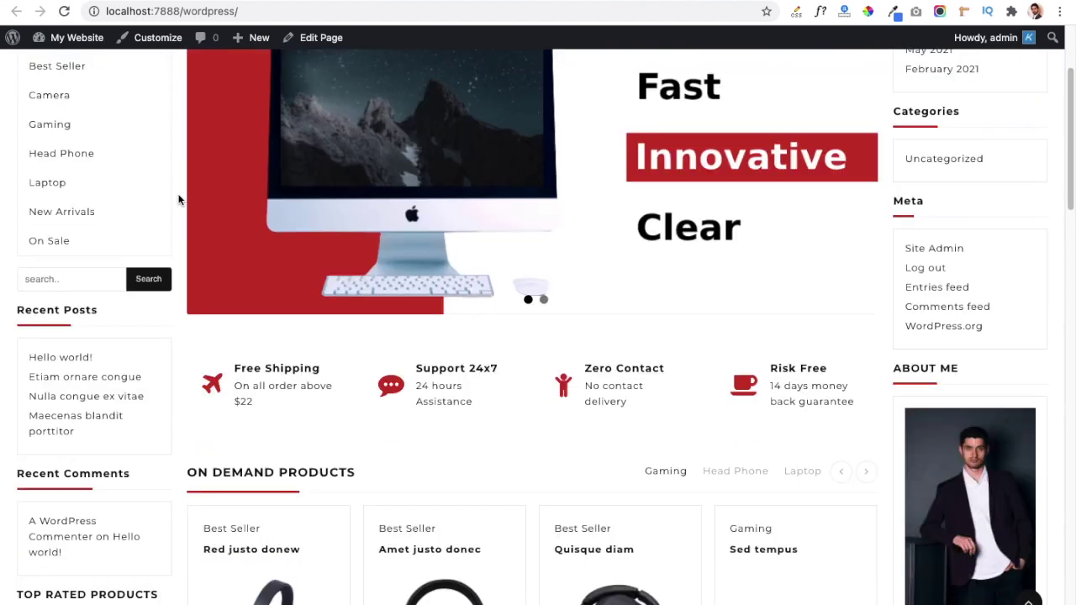
scroll(180, 198, "up", 8)
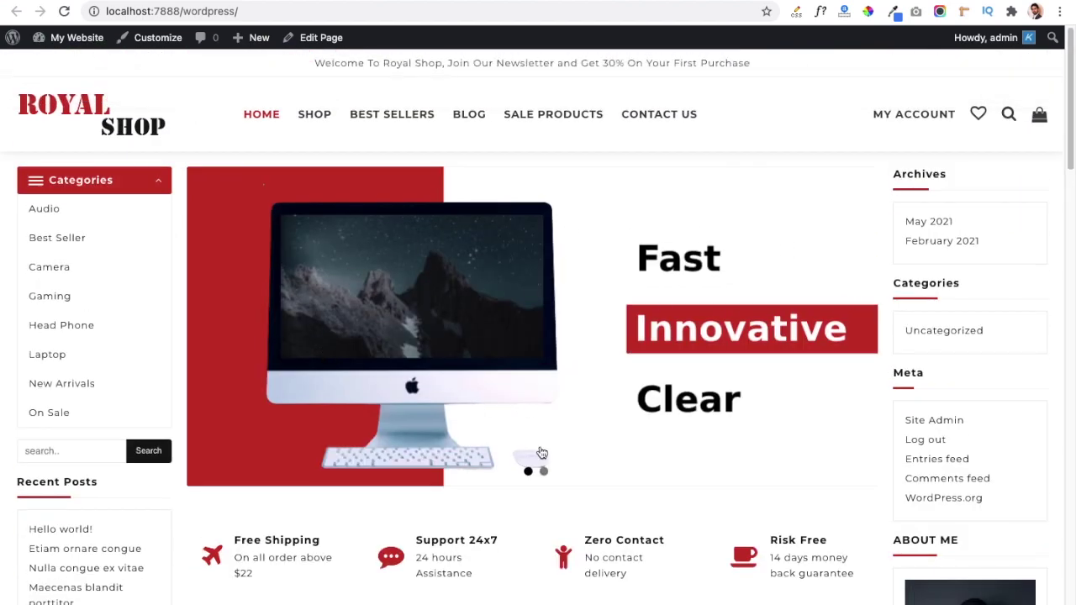
left_click(543, 472)
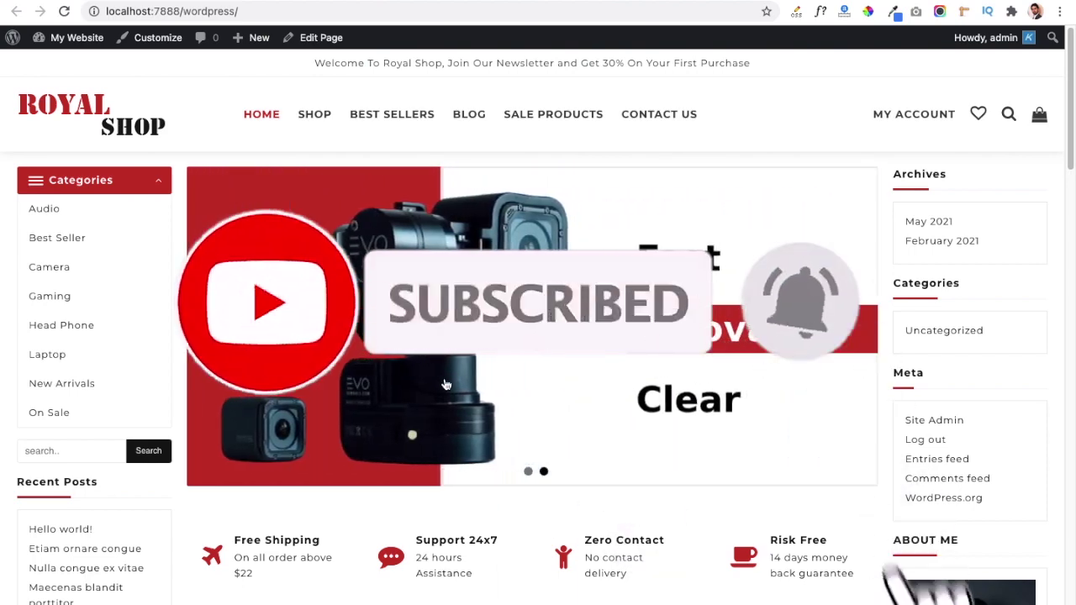
scroll(443, 412, "down", 5)
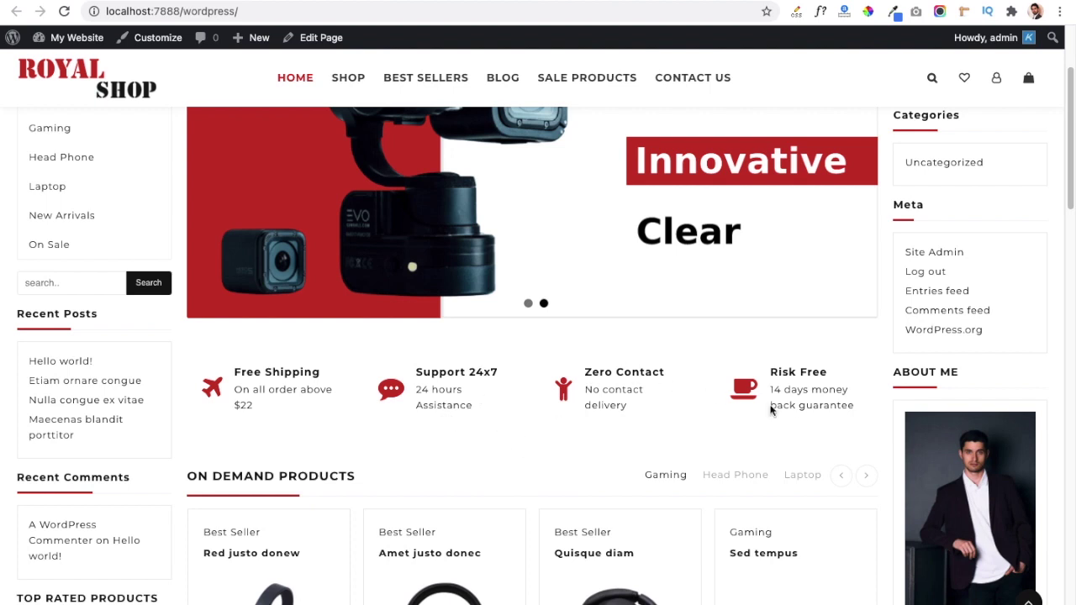
scroll(386, 457, "down", 5)
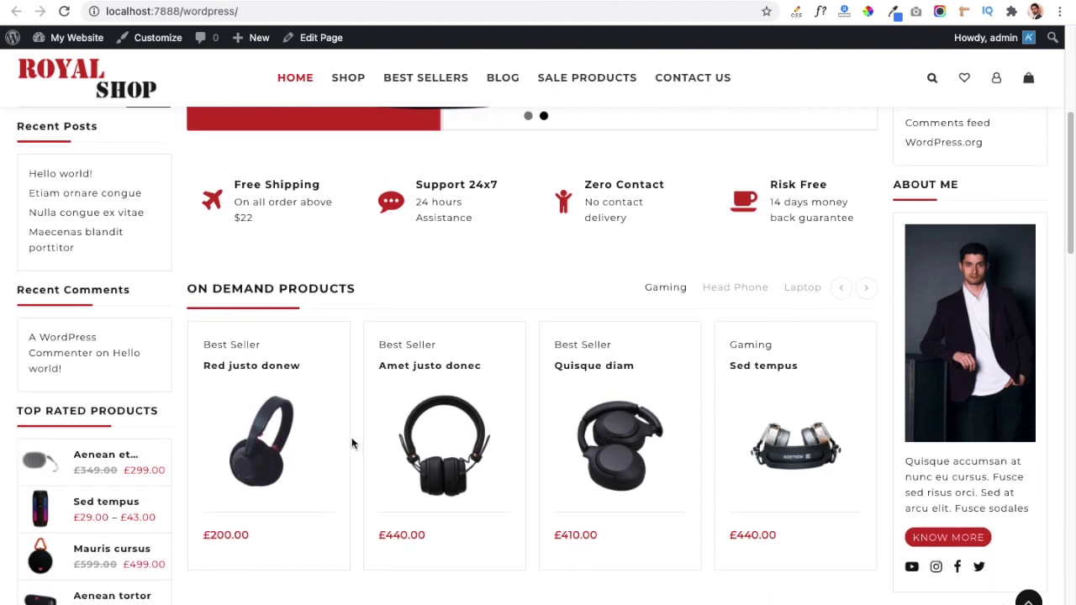
scroll(355, 437, "down", 2)
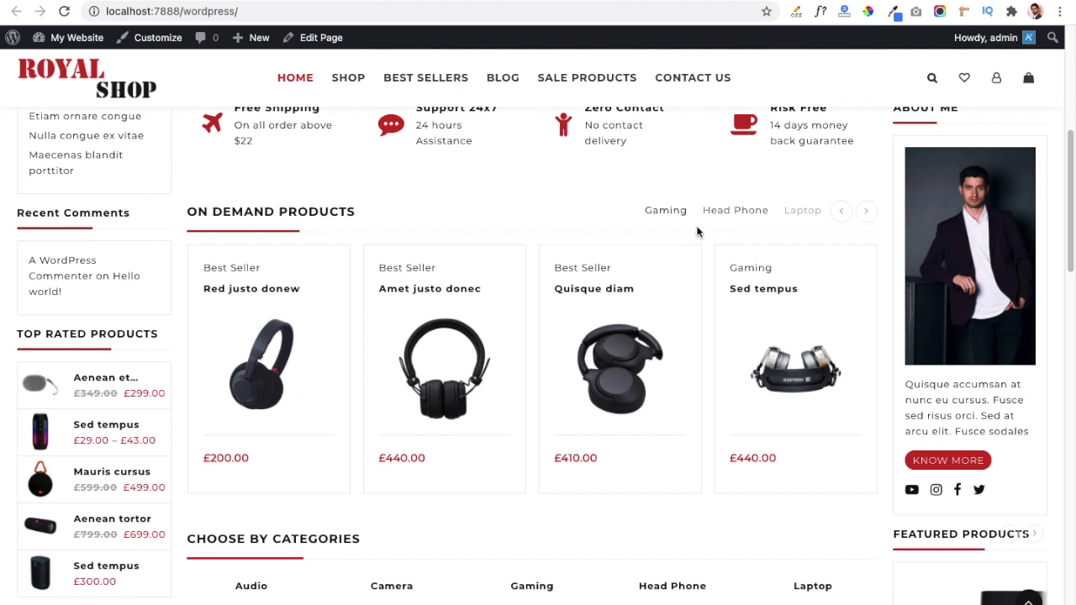
left_click(731, 215)
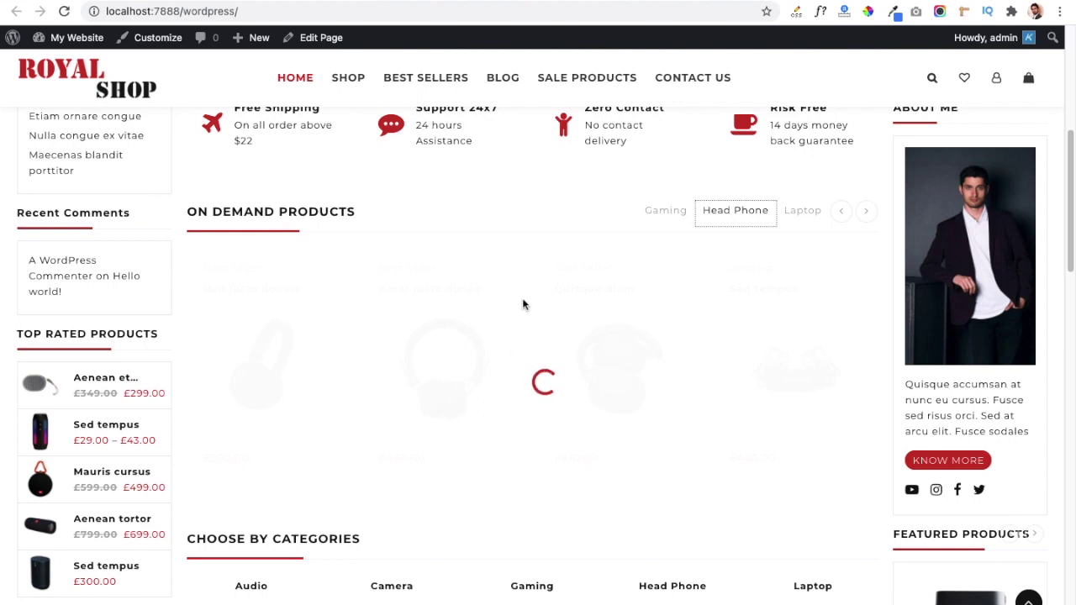
mouse_move(463, 378)
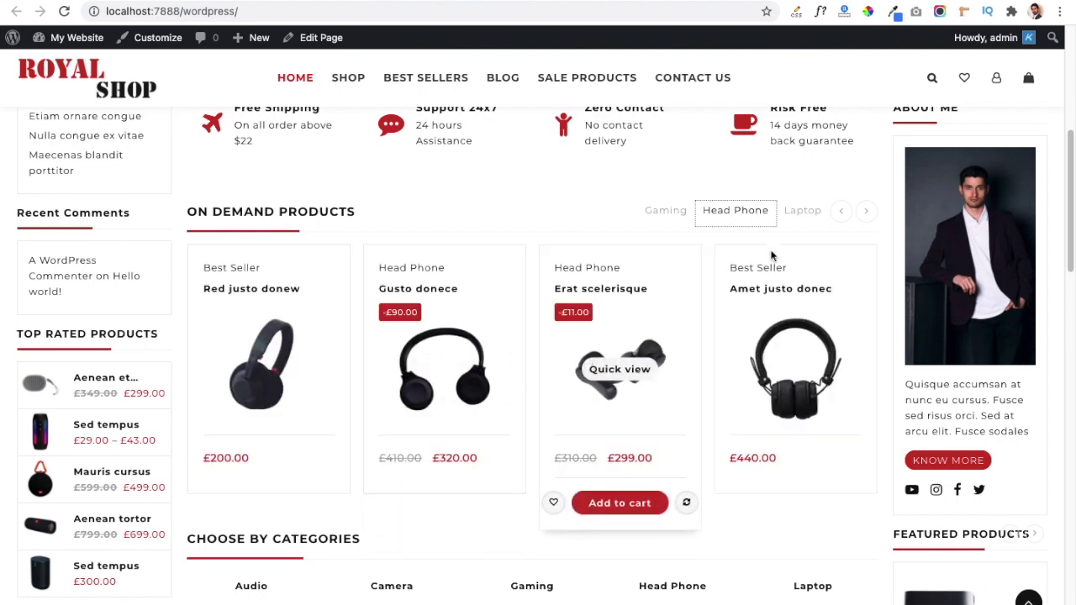
left_click(866, 214)
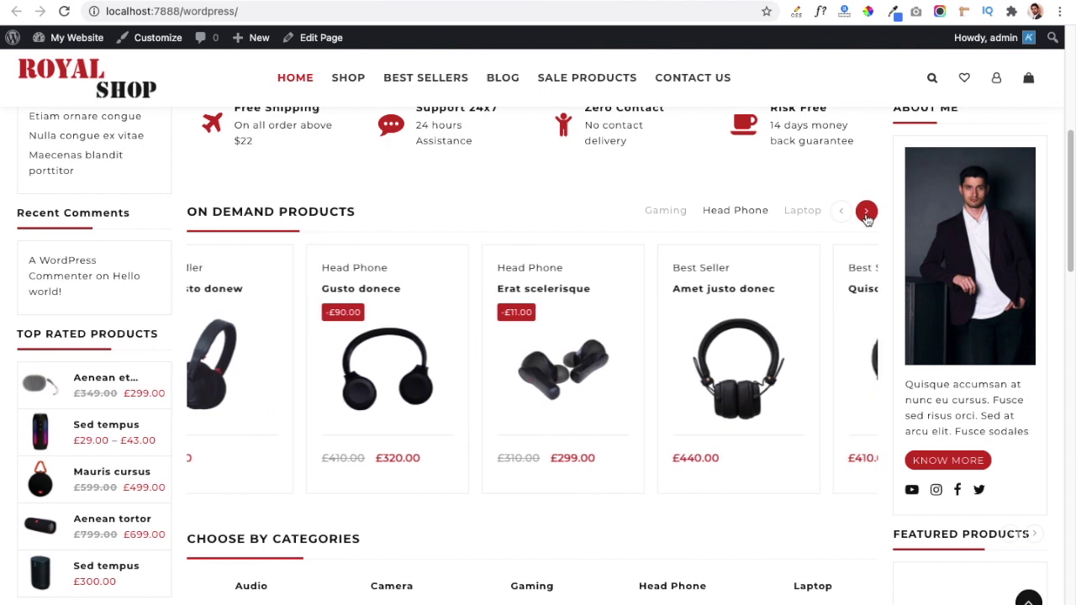
left_click(867, 215)
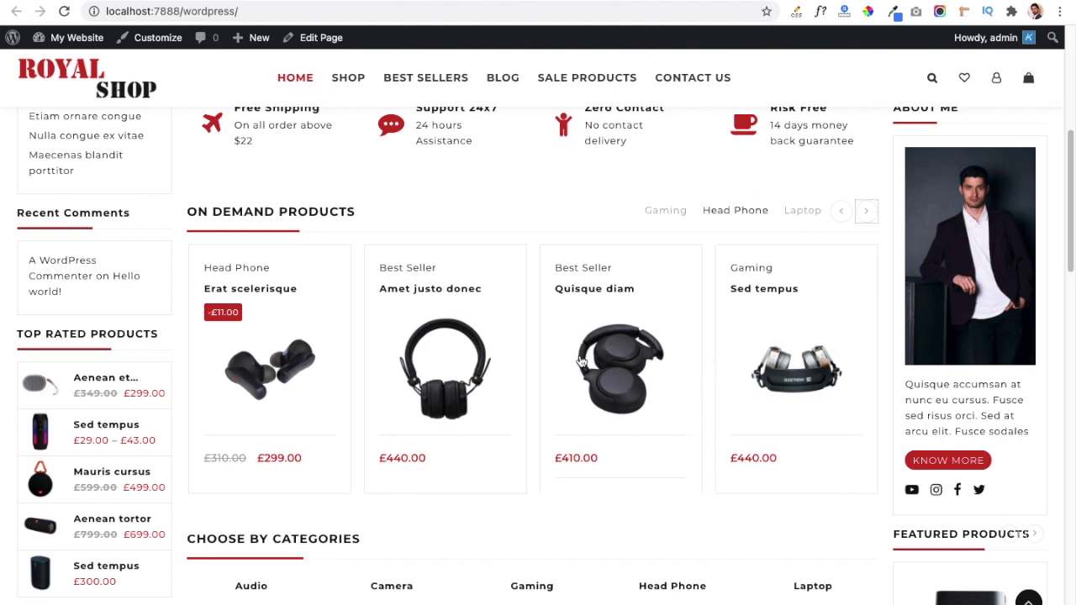
left_click(841, 212)
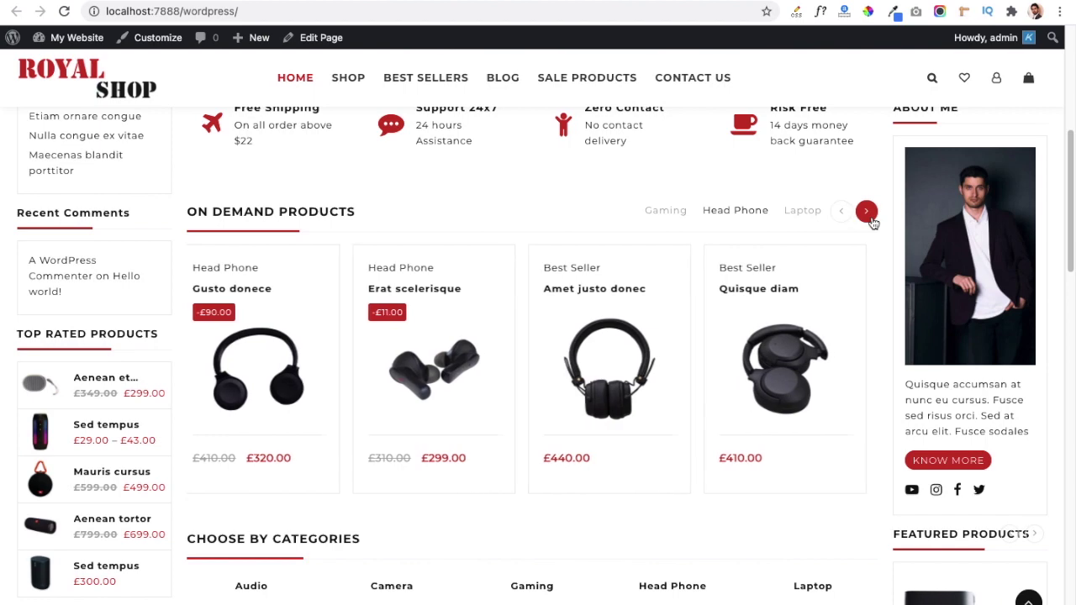
left_click(866, 211)
scroll(430, 397, "down", 1)
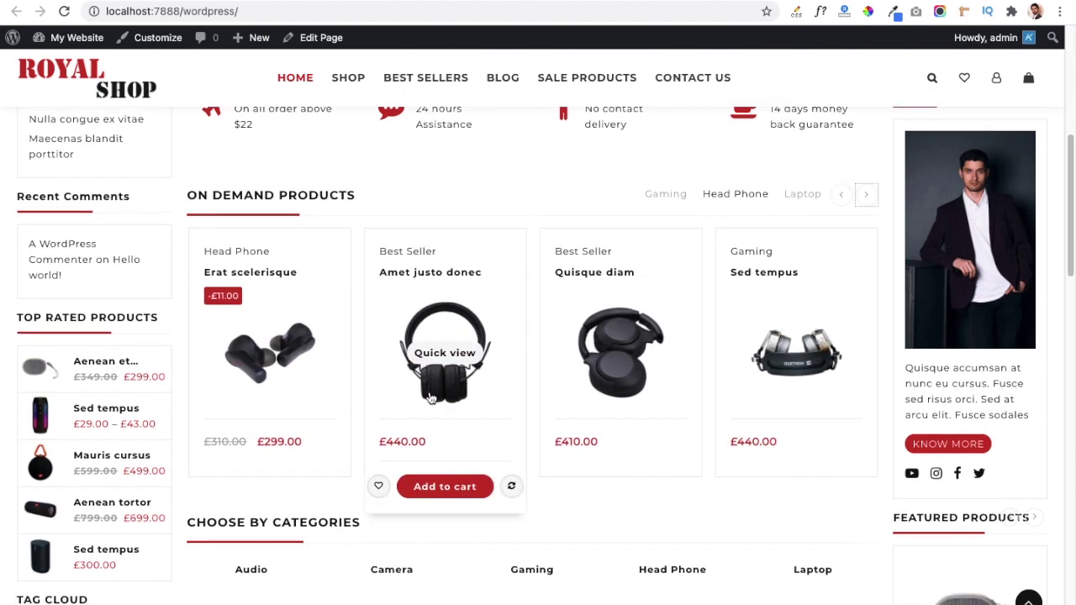
scroll(430, 397, "down", 5)
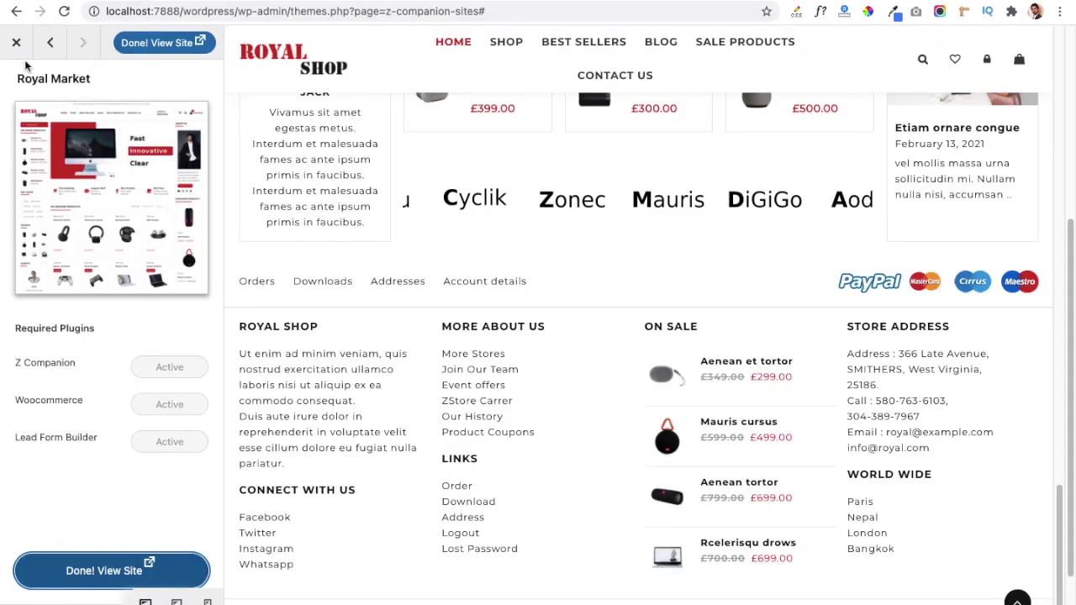
left_click(16, 42)
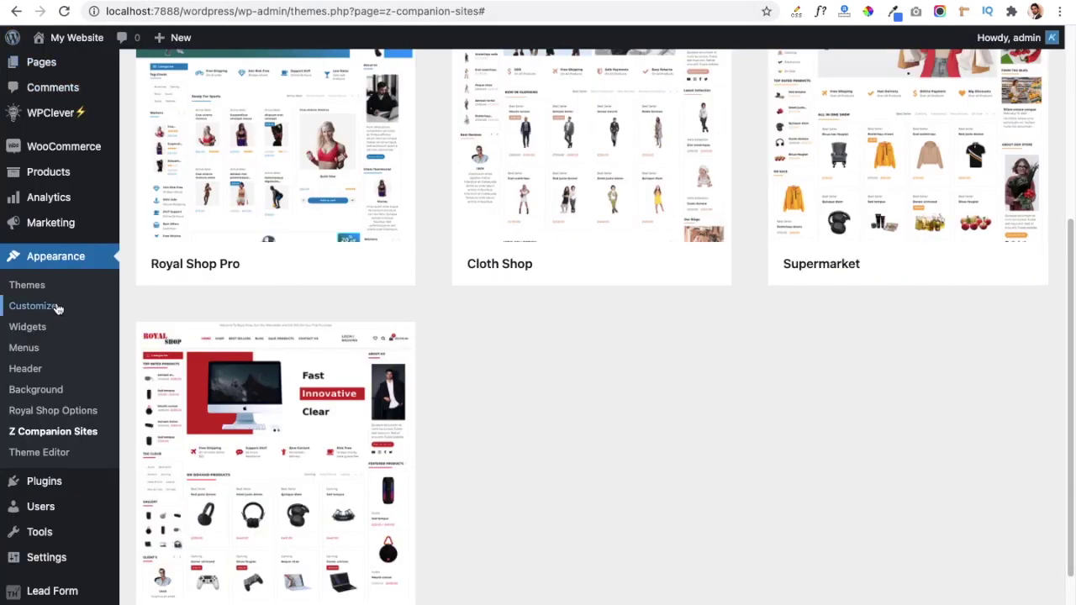
mouse_move(52, 182)
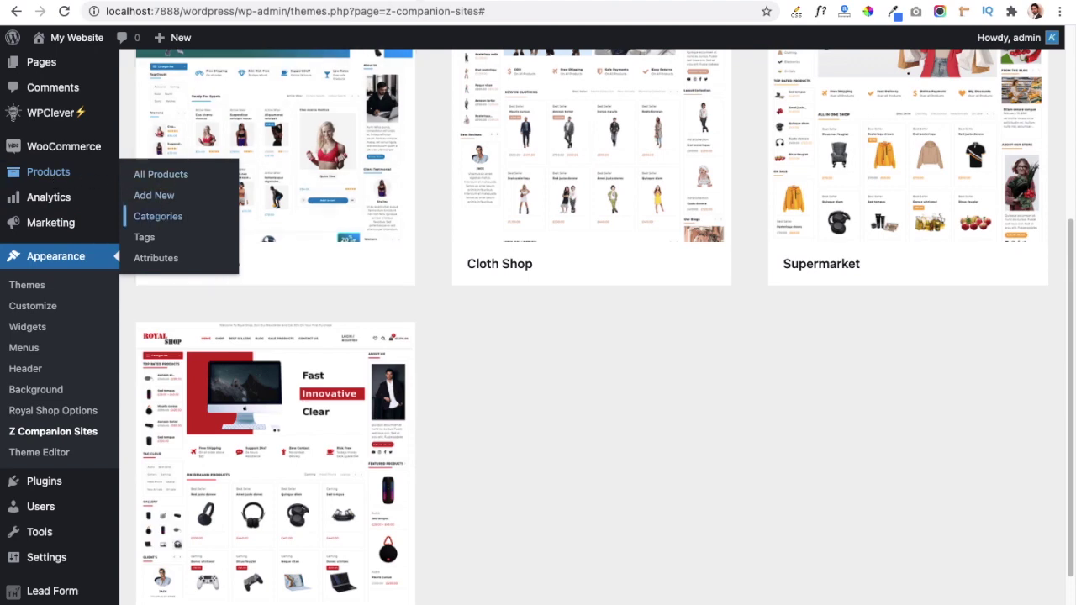
left_click(159, 213)
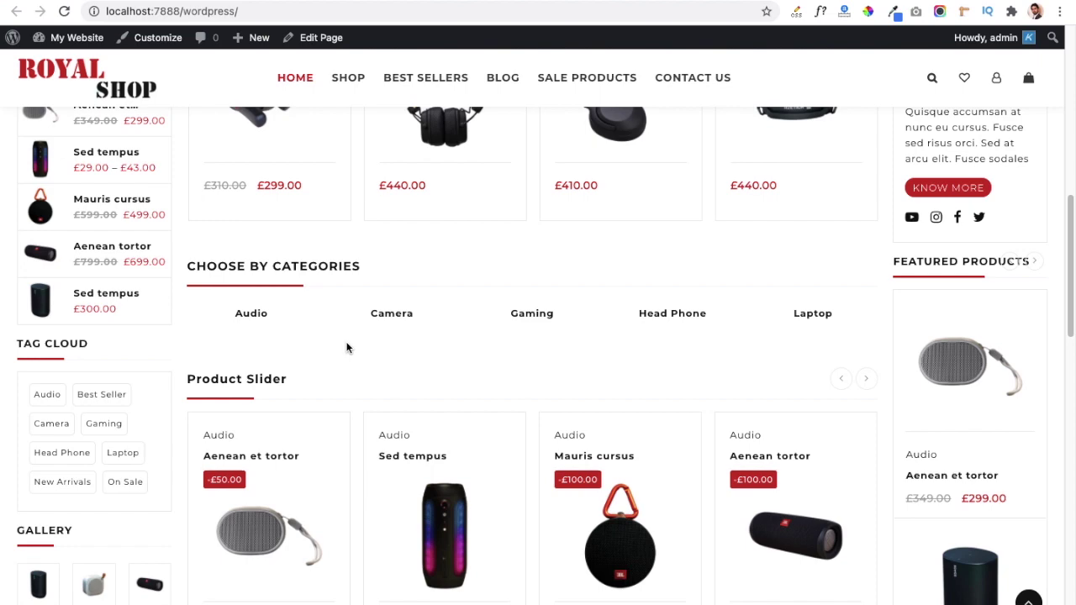
scroll(348, 349, "down", 2)
scroll(348, 347, "down", 1)
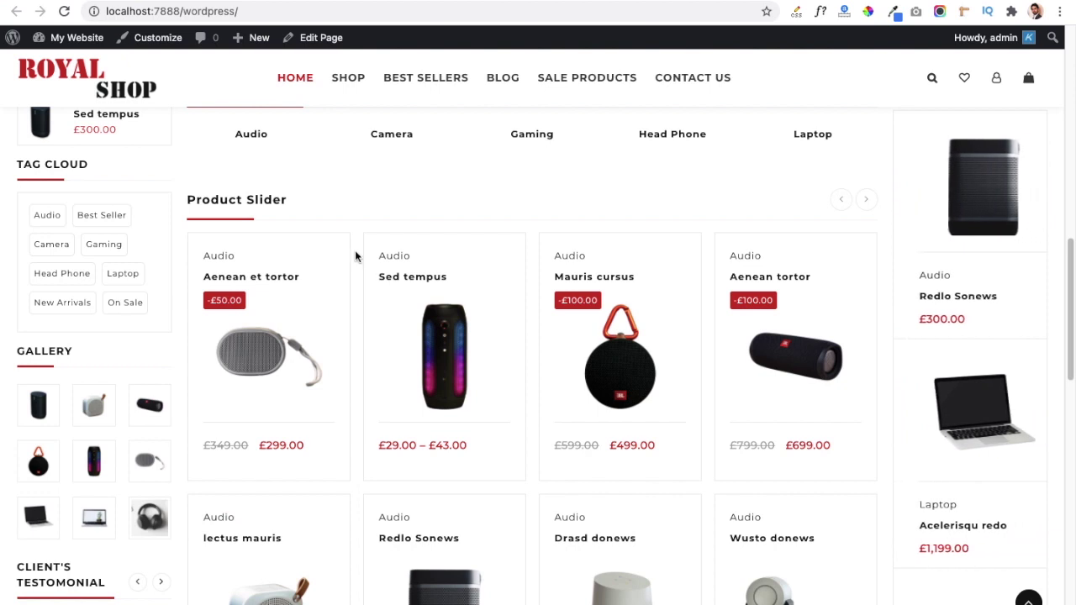
mouse_move(625, 342)
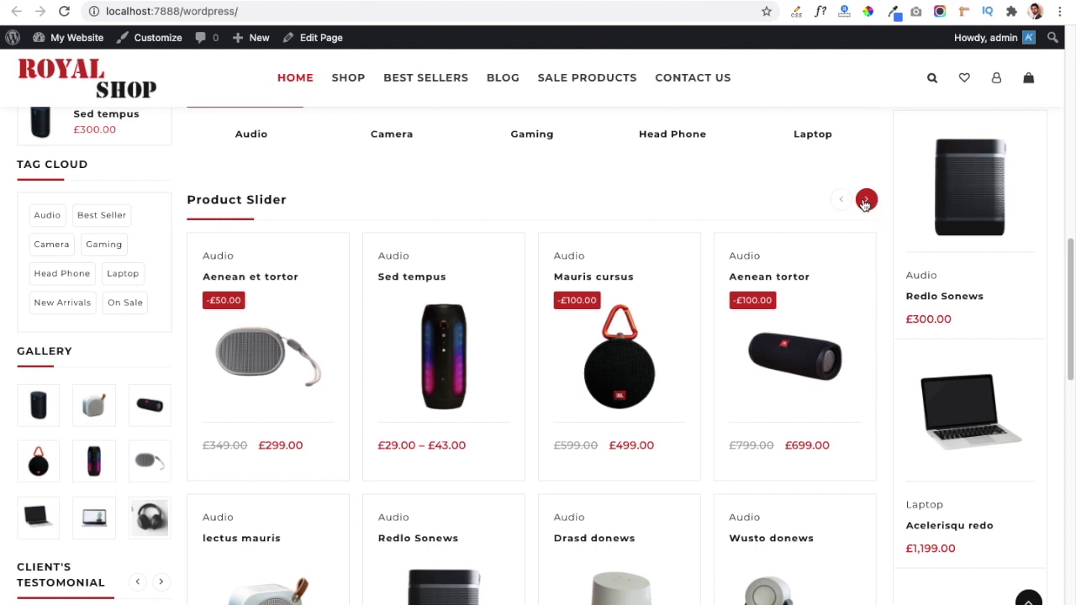
left_click(865, 201)
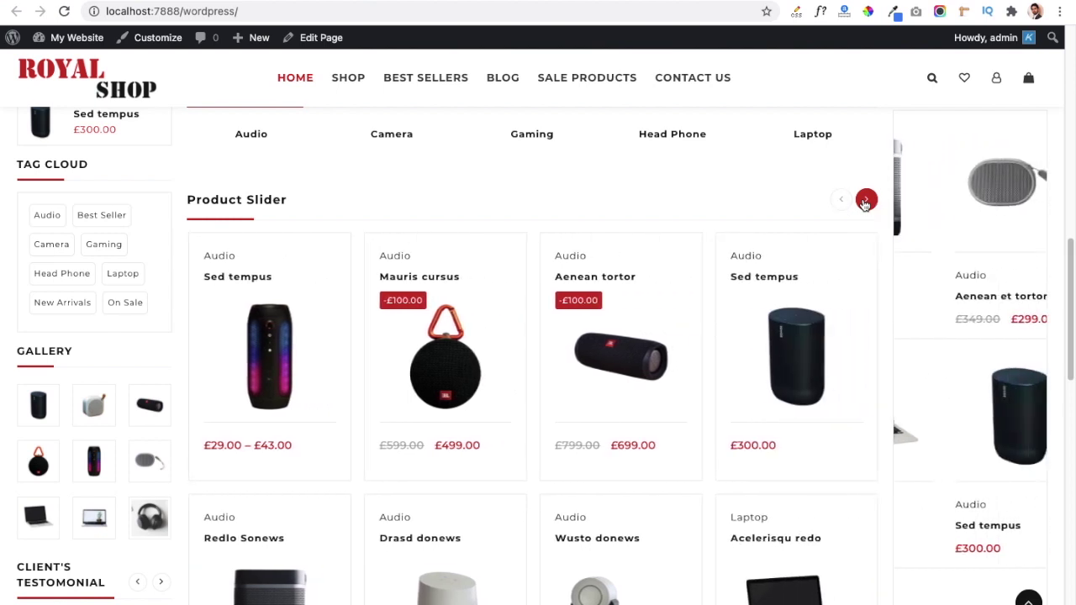
left_click(843, 201)
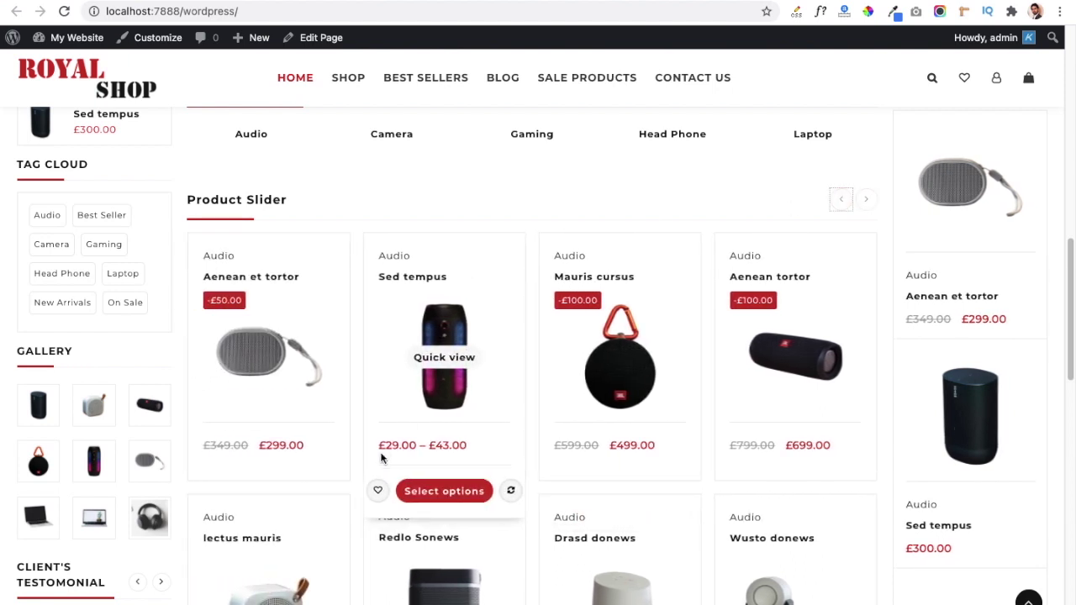
scroll(356, 387, "down", 2)
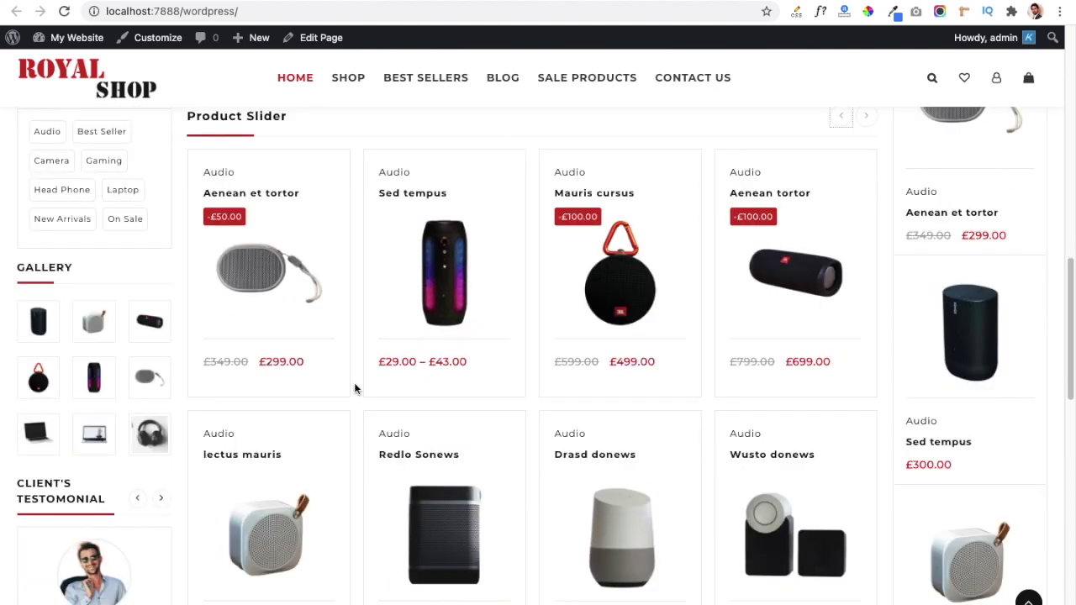
scroll(356, 389, "down", 1)
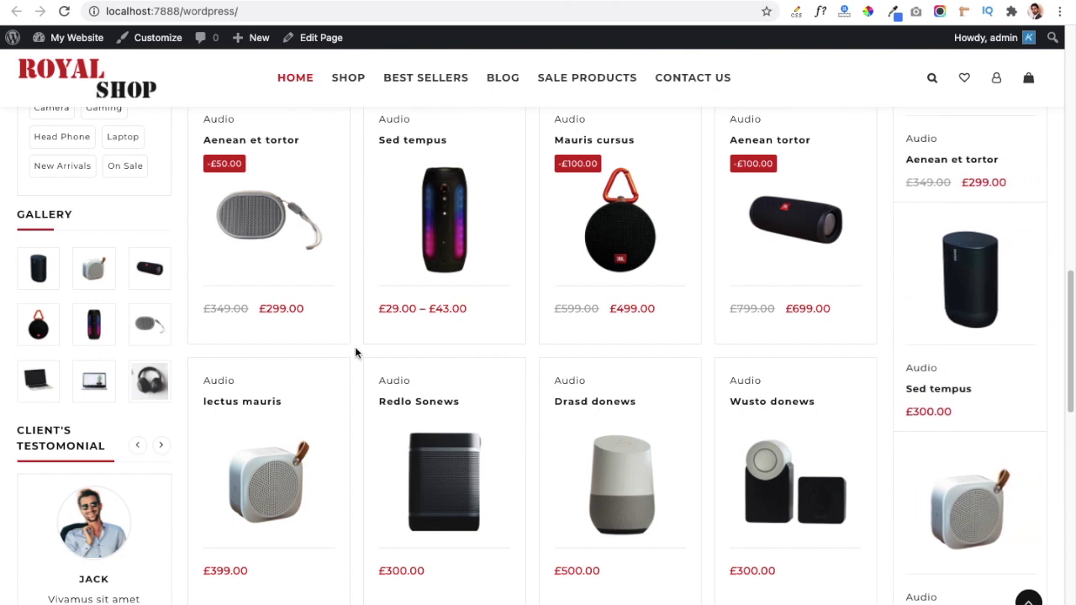
scroll(354, 352, "down", 1)
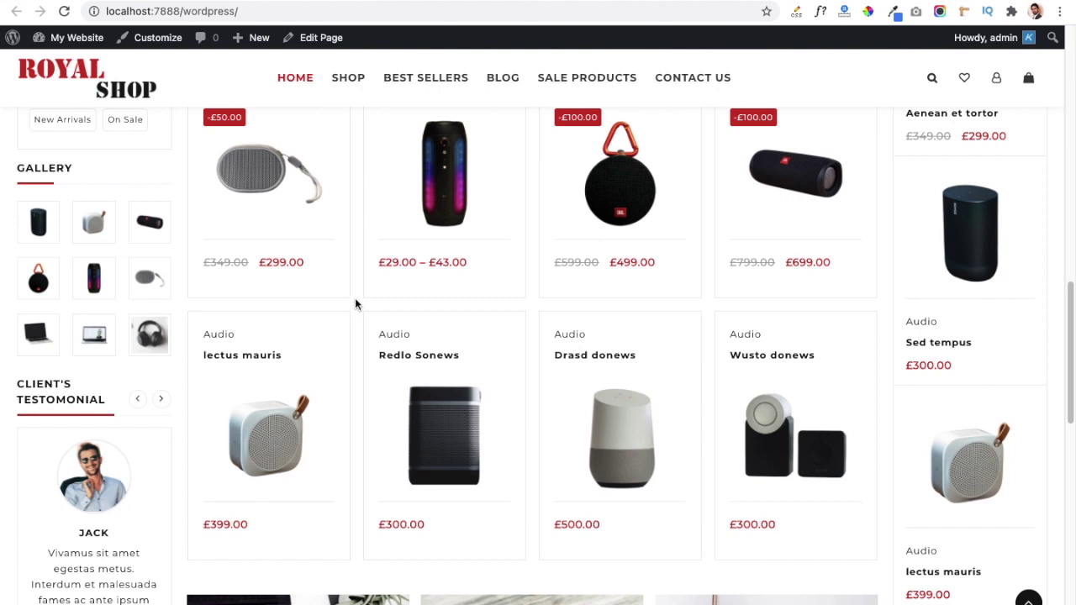
scroll(355, 304, "down", 1)
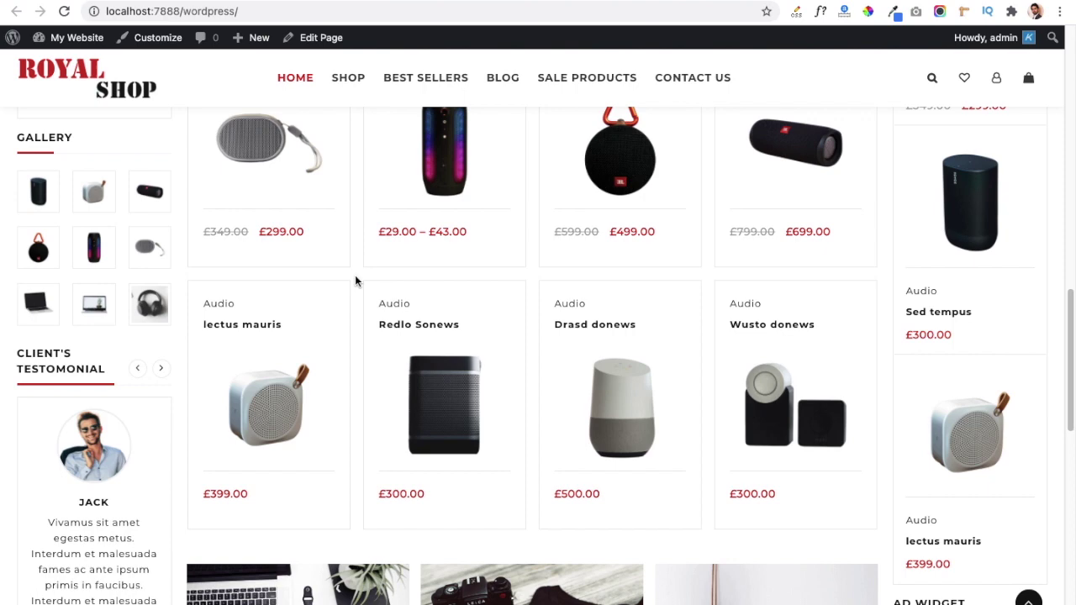
scroll(358, 353, "down", 3)
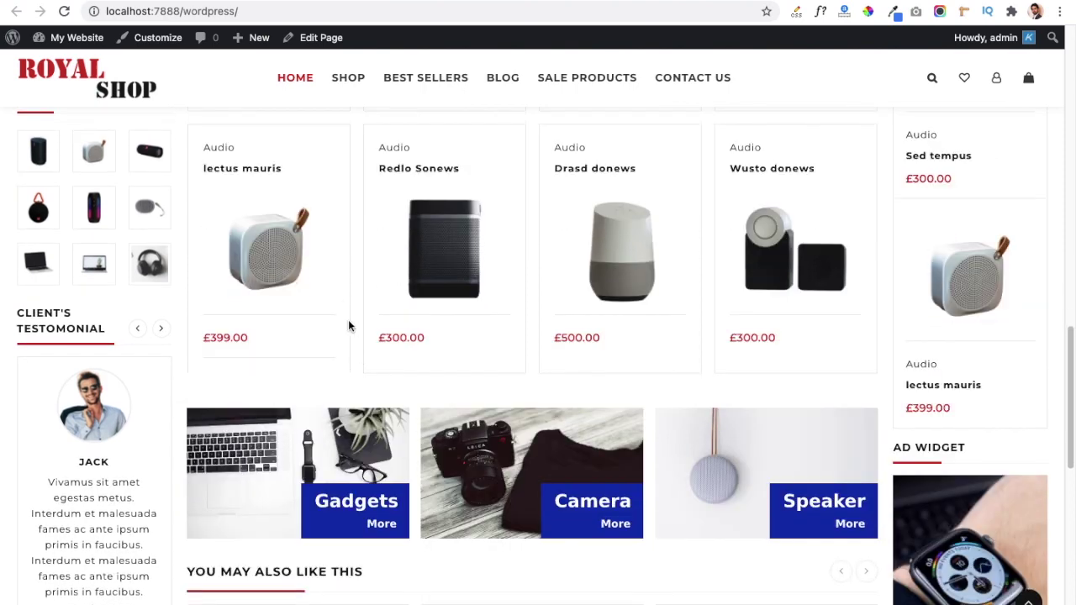
scroll(353, 311, "down", 3)
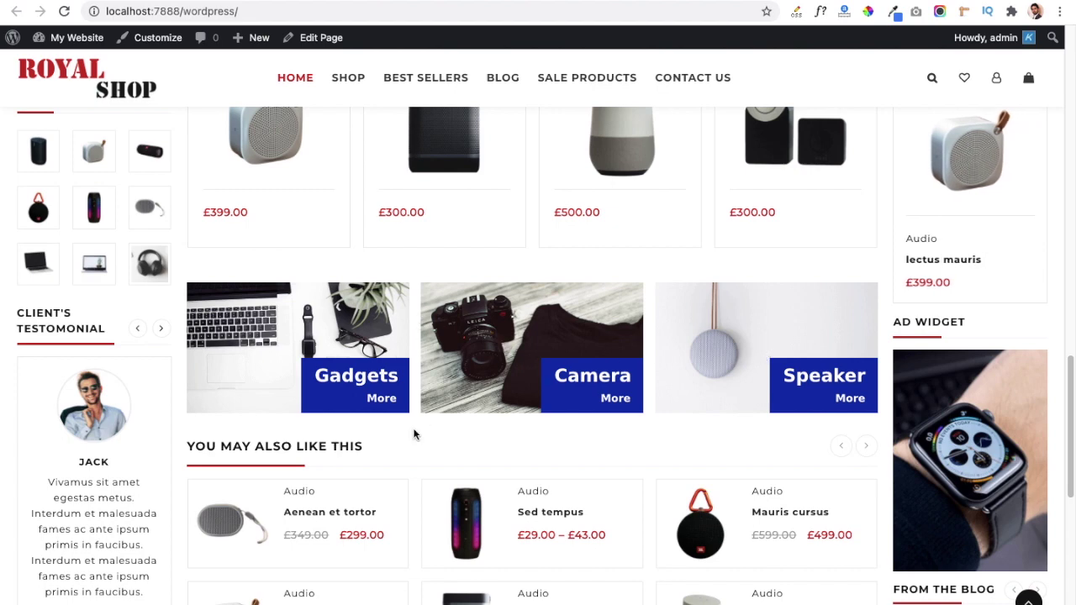
Step: Advance the You May Also Like This carousel two products, then scroll to the footer brands
scroll(413, 374, "down", 4)
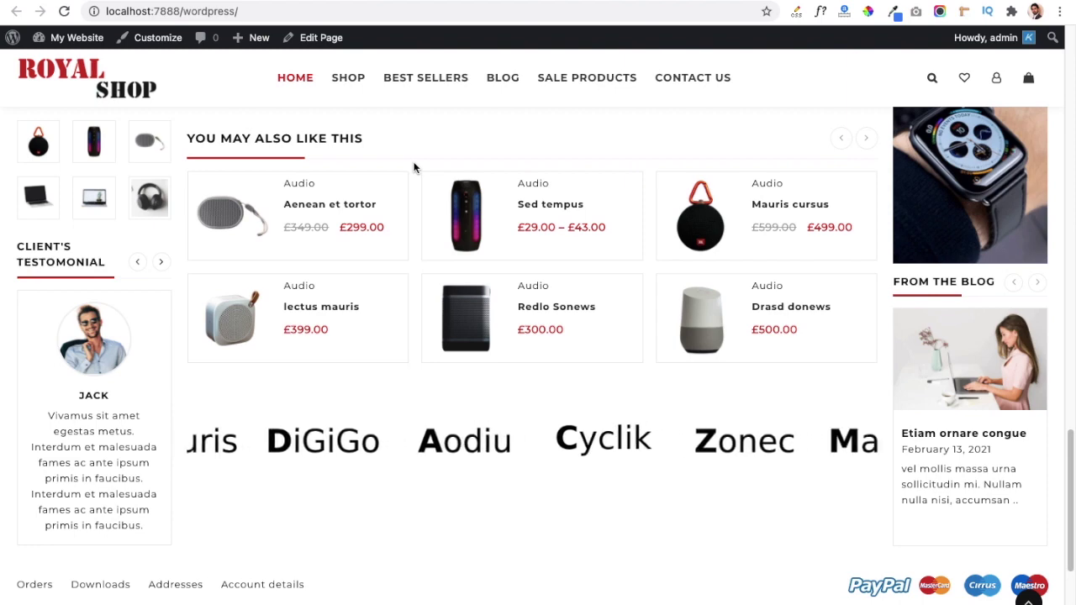
scroll(415, 168, "up", 10)
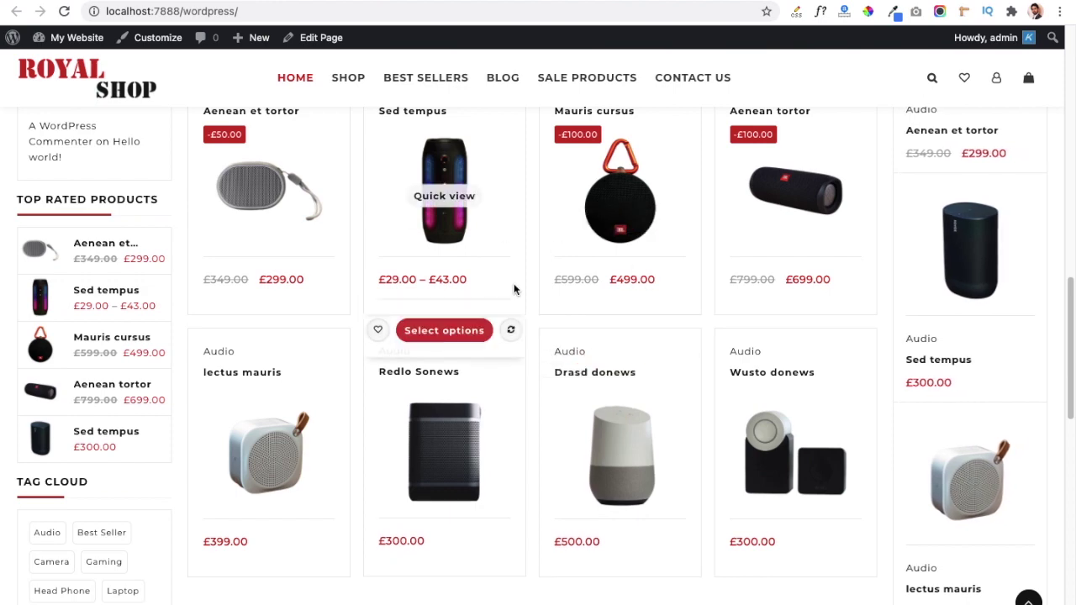
scroll(532, 326, "down", 1)
scroll(532, 327, "down", 10)
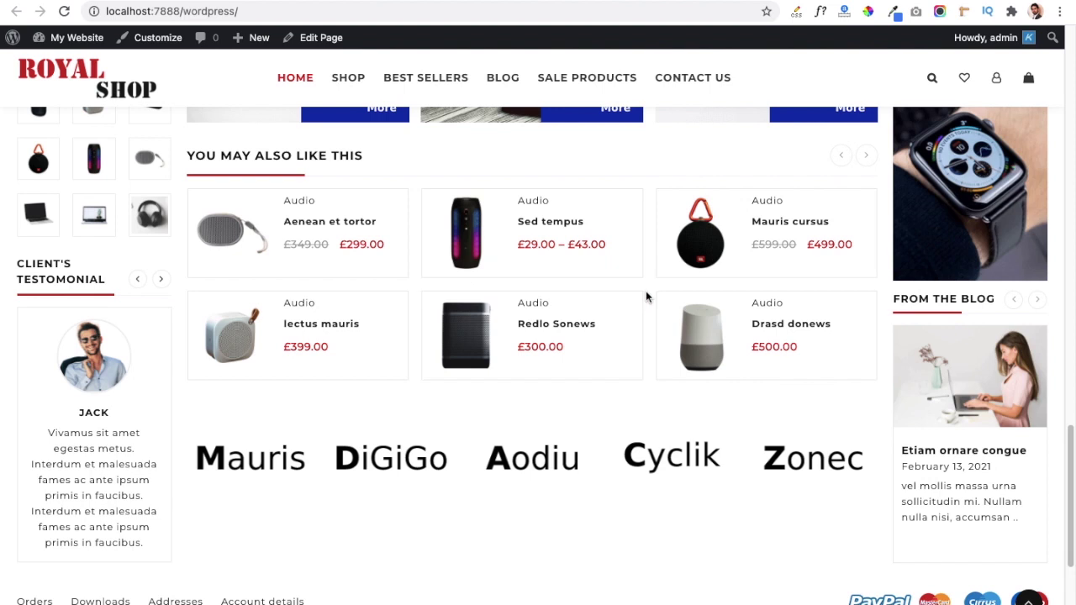
left_click(866, 158)
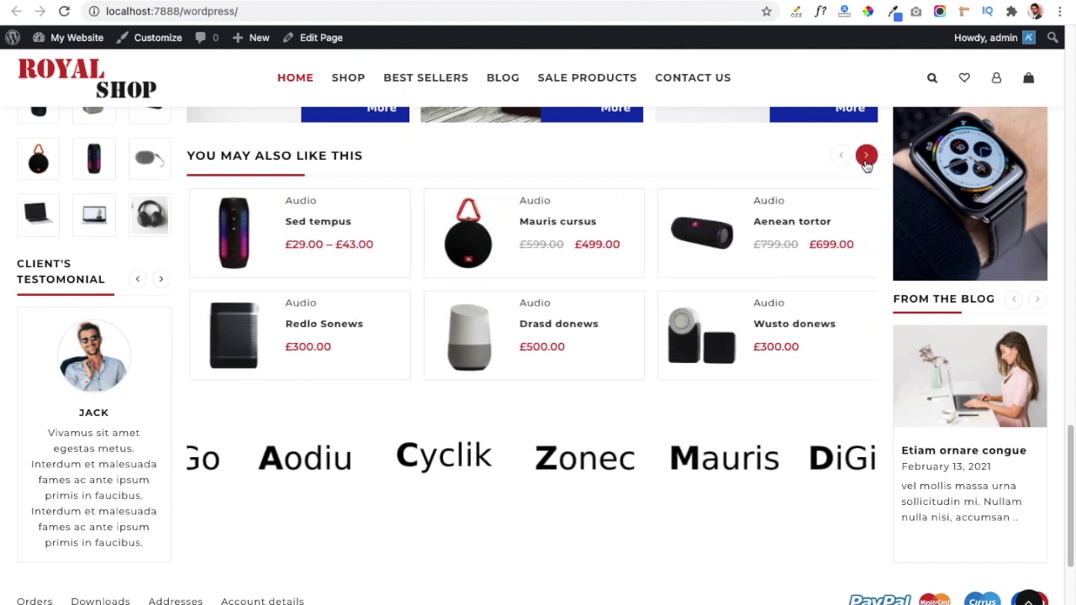
left_click(866, 158)
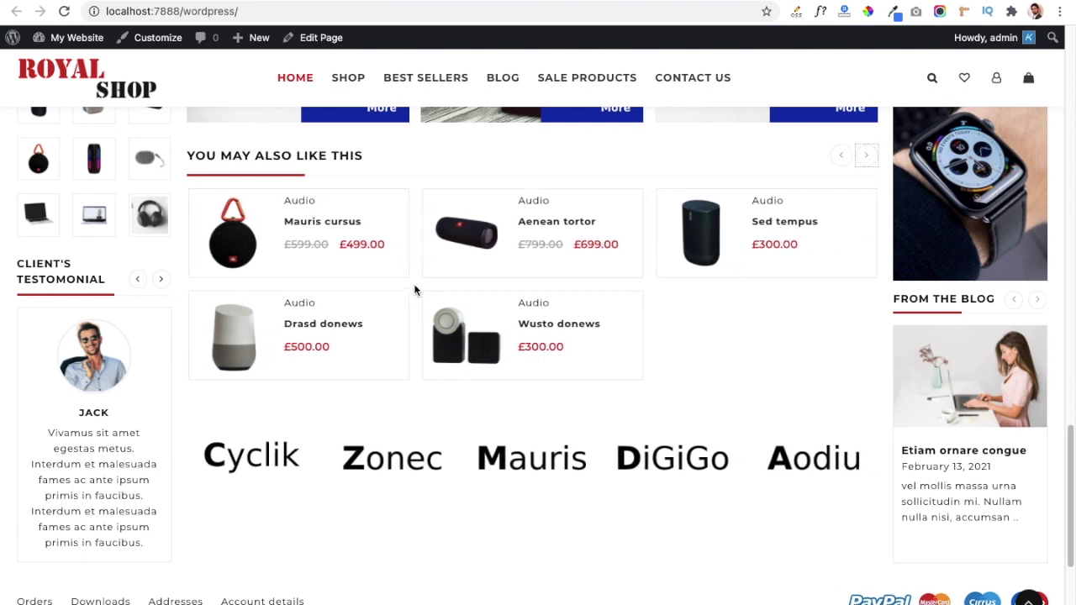
scroll(412, 287, "down", 3)
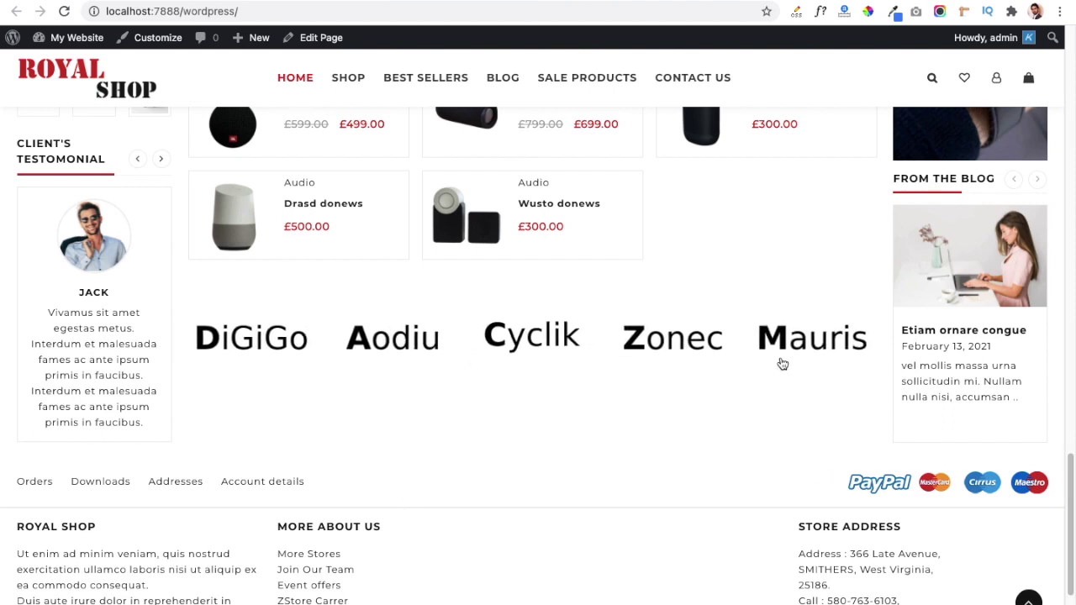
scroll(350, 451, "down", 1)
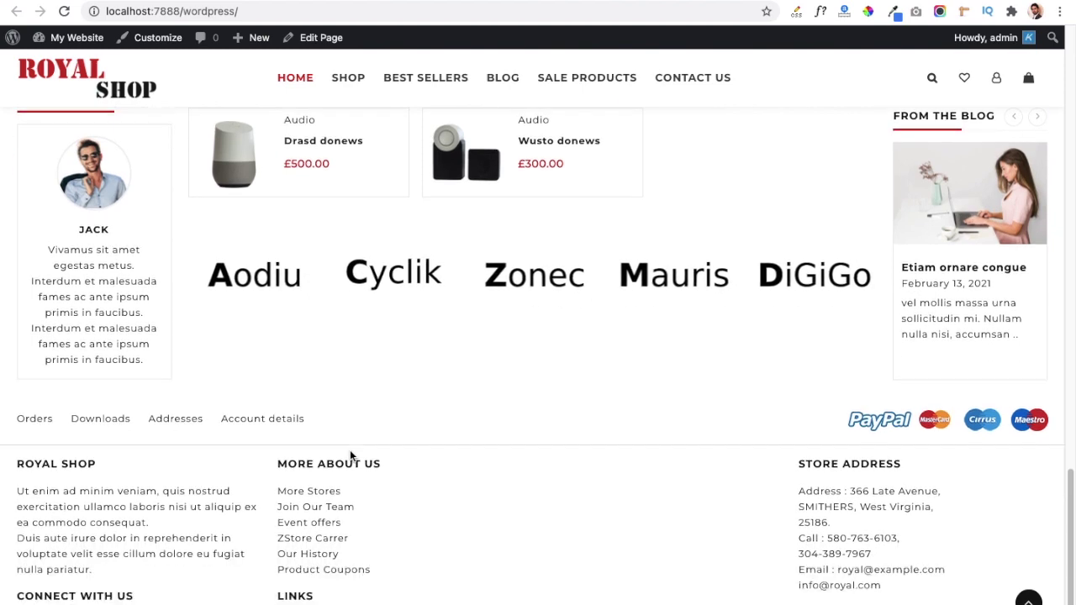
scroll(359, 454, "down", 1)
scroll(483, 437, "down", 1)
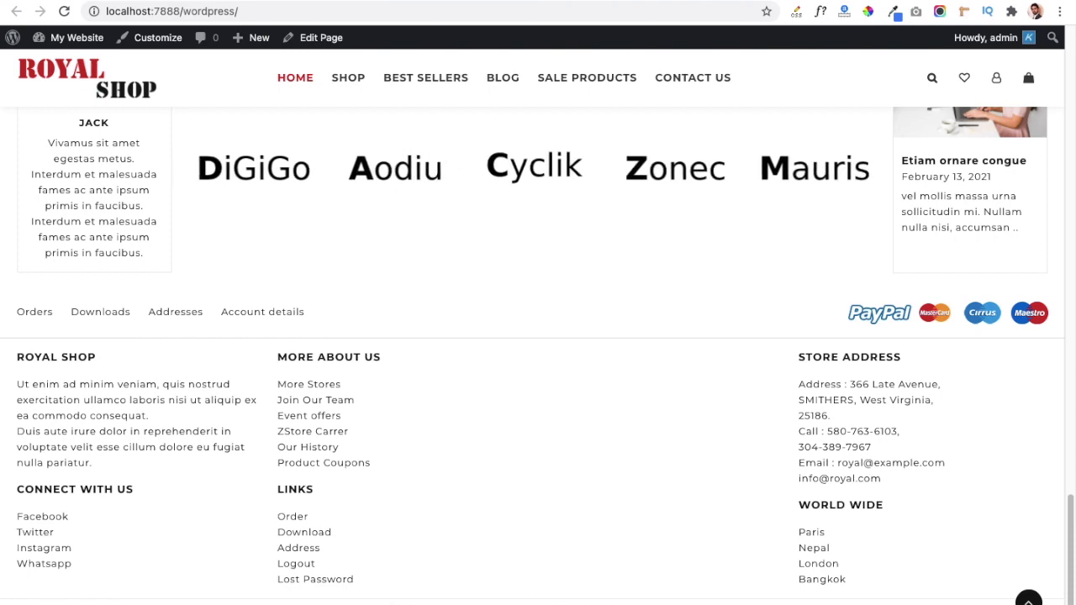
scroll(471, 425, "up", 3)
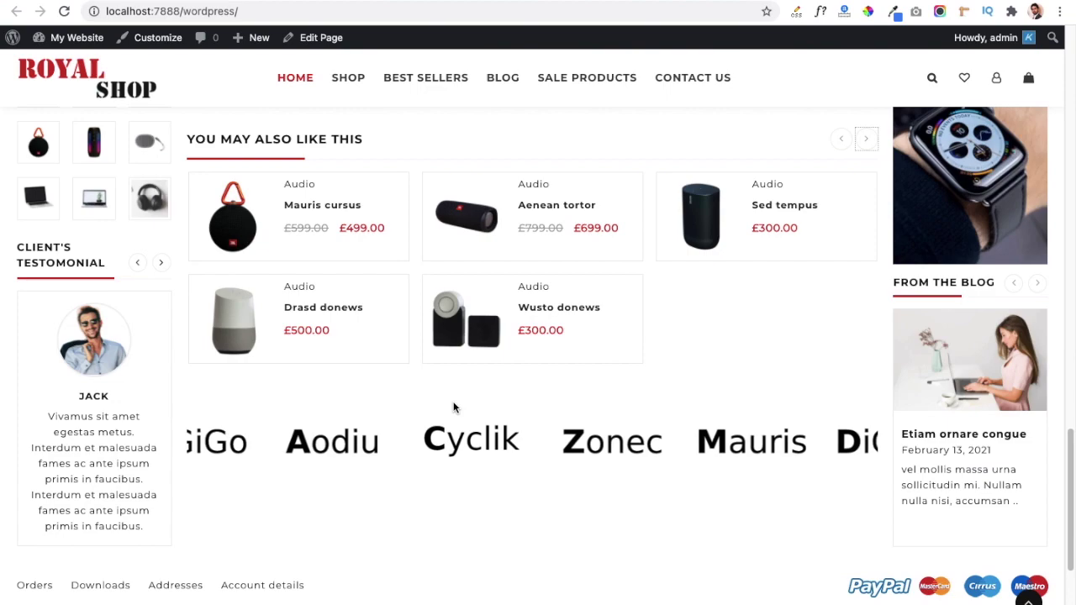
scroll(407, 277, "up", 3)
scroll(414, 271, "up", 10)
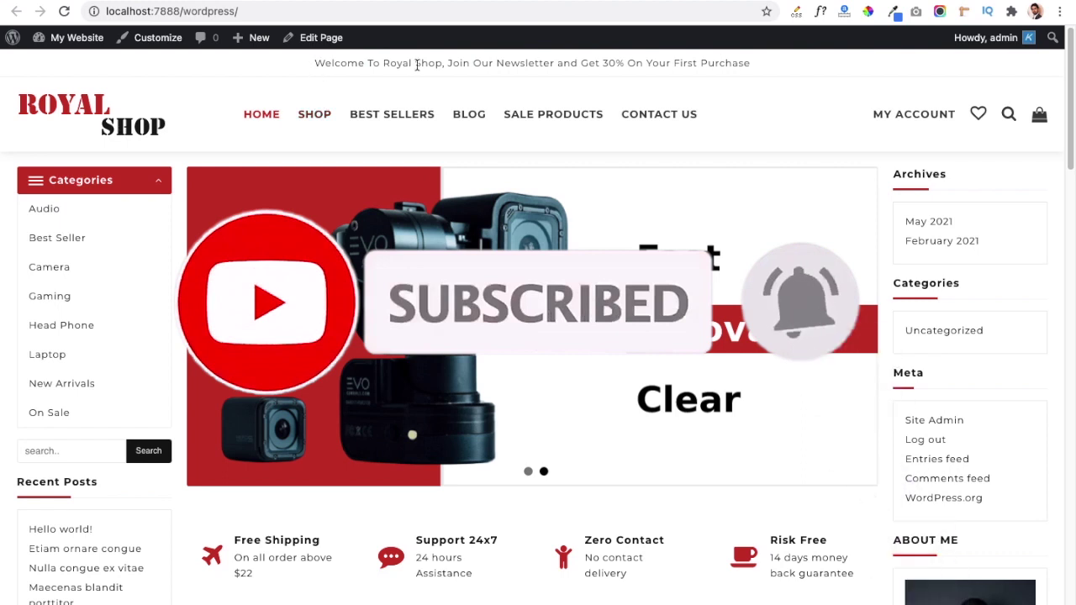
left_click_drag(317, 64, 756, 68)
left_click(760, 74)
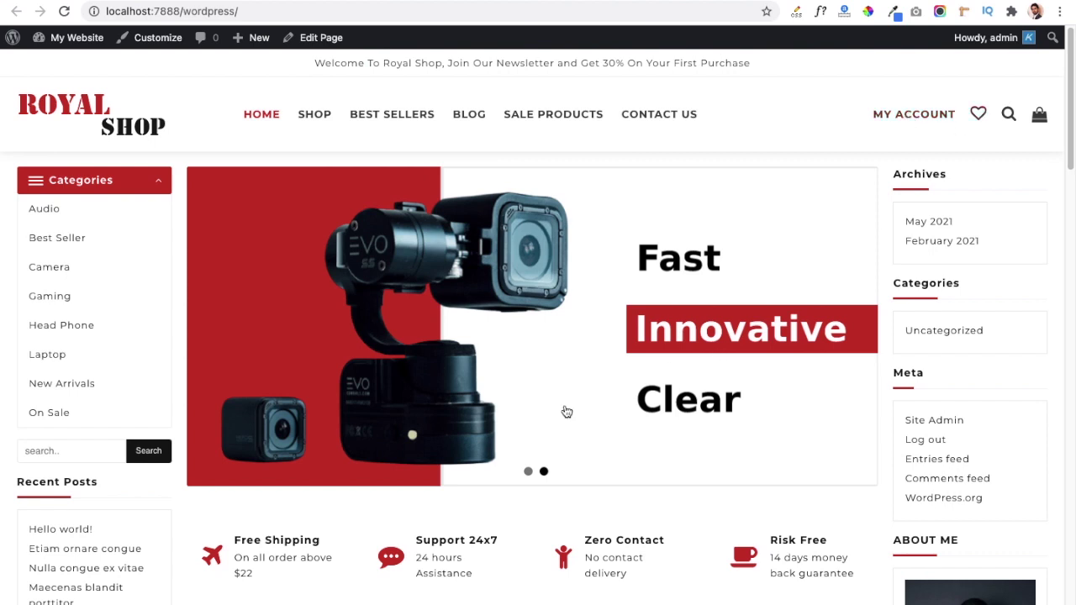
scroll(512, 463, "down", 2)
scroll(511, 463, "down", 4)
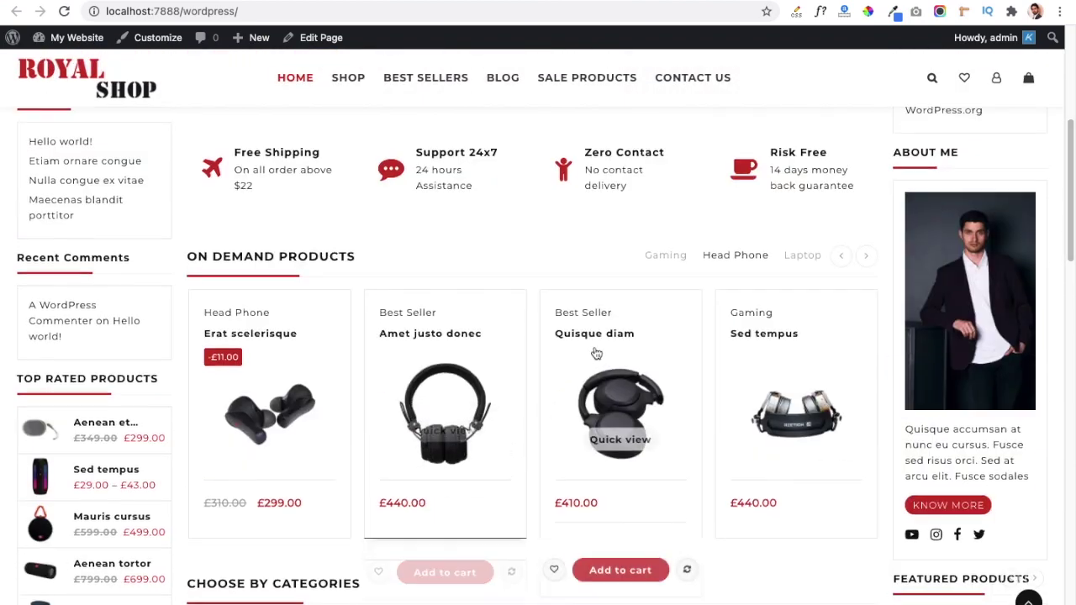
scroll(593, 353, "up", 2)
scroll(801, 221, "up", 3)
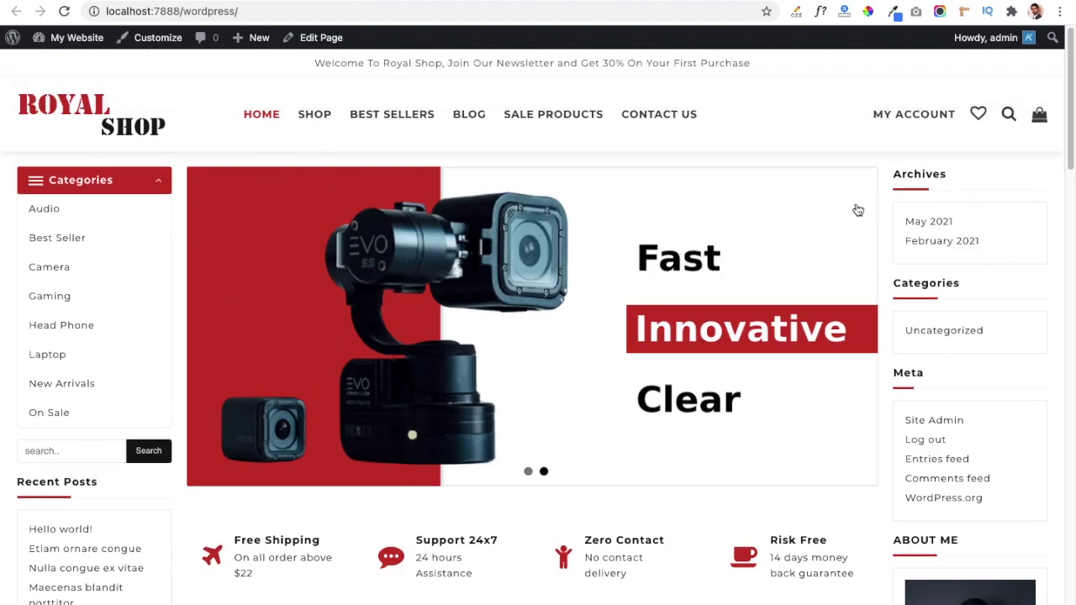